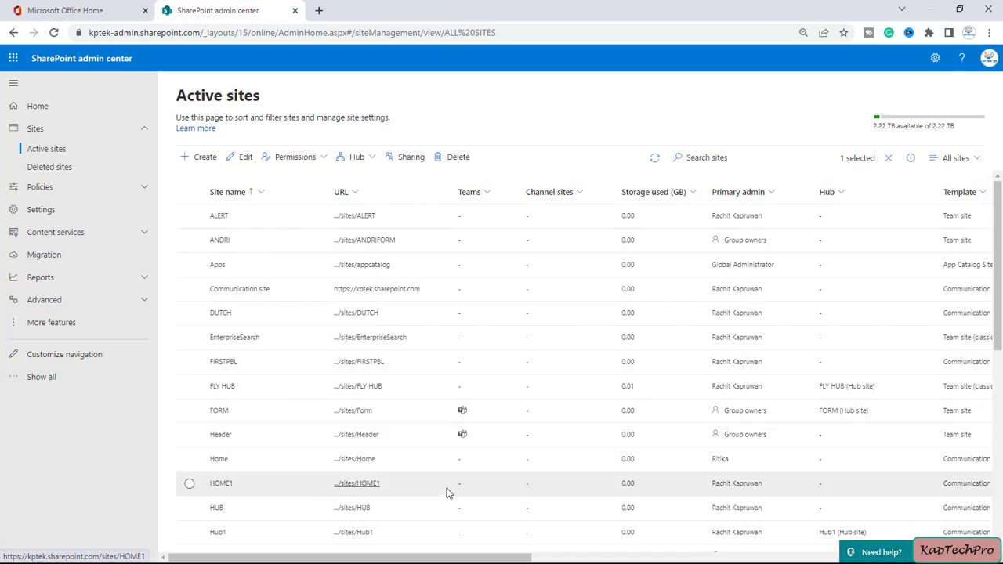
Scroll the Active sites list down until the TWITTER site row is visible
scroll(446, 494, down, 3)
scroll(446, 498, down, 3)
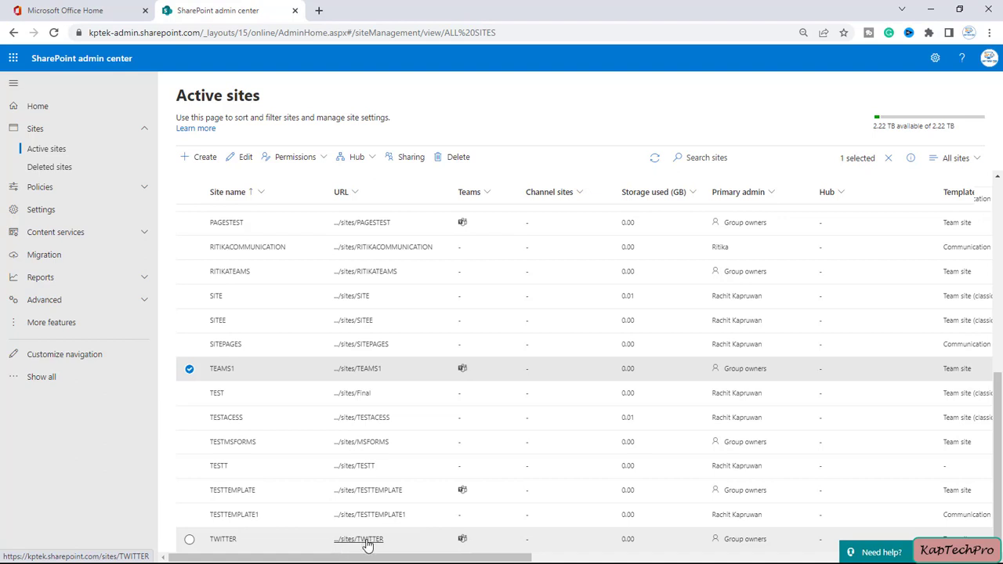
Open the TWITTER site in a new tab and go to its Site Pages library
click(367, 541)
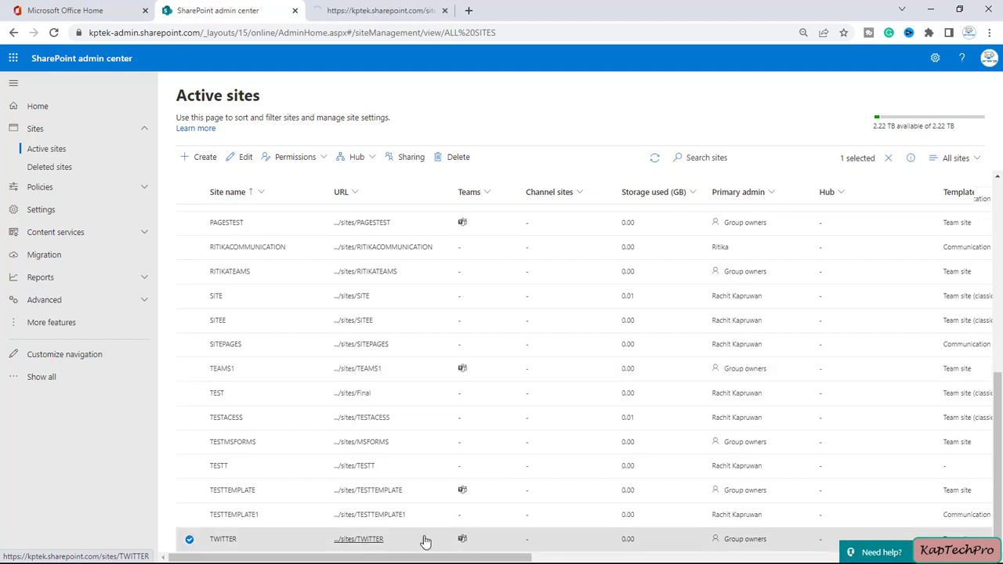
click(371, 8)
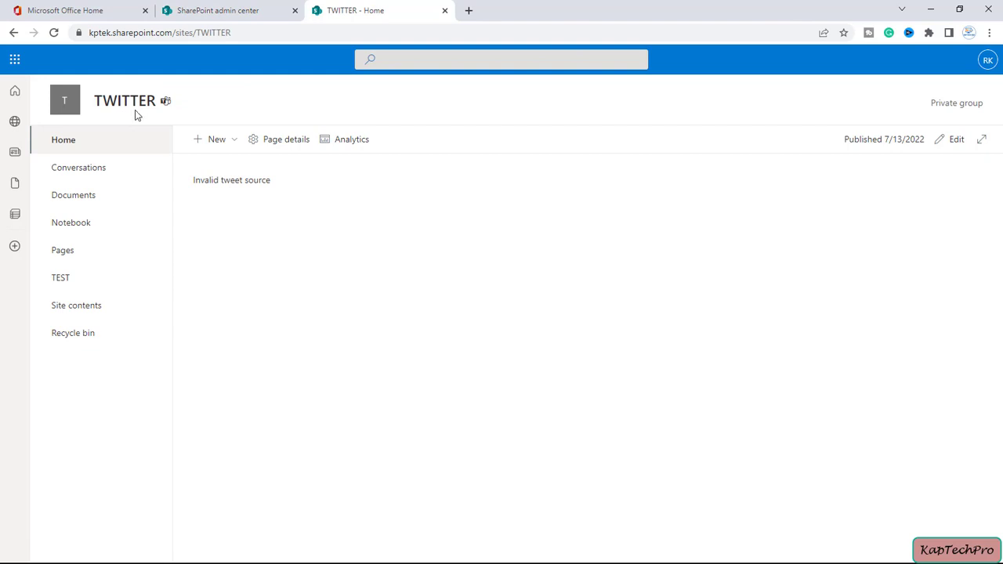
click(104, 305)
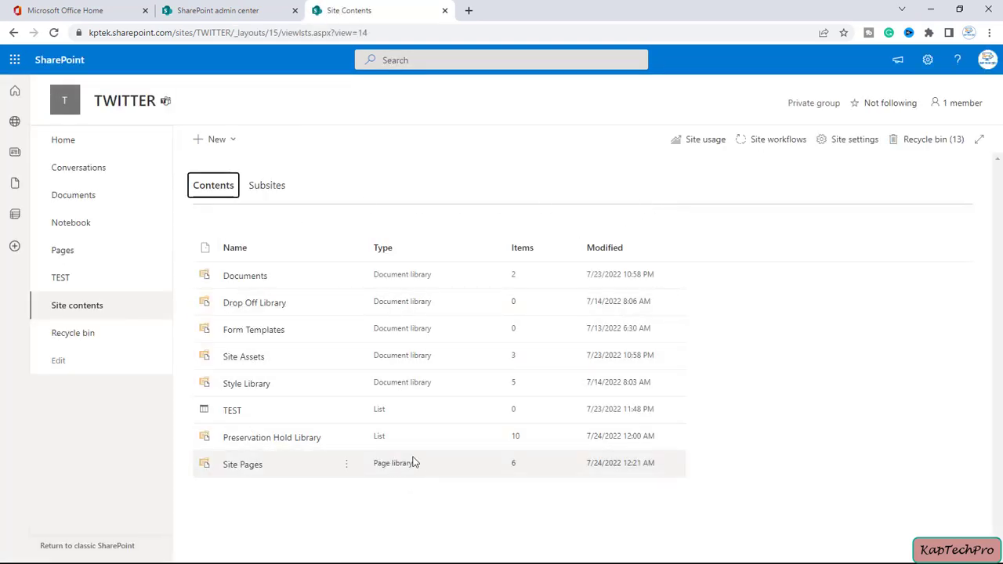
click(238, 466)
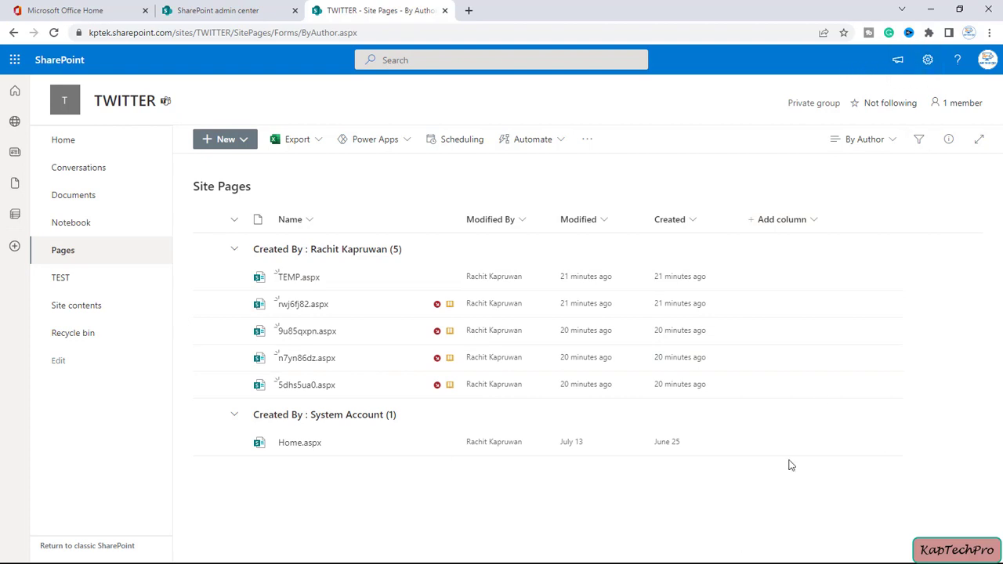
Check the site's group membership, then bring up the site Settings menu
click(954, 102)
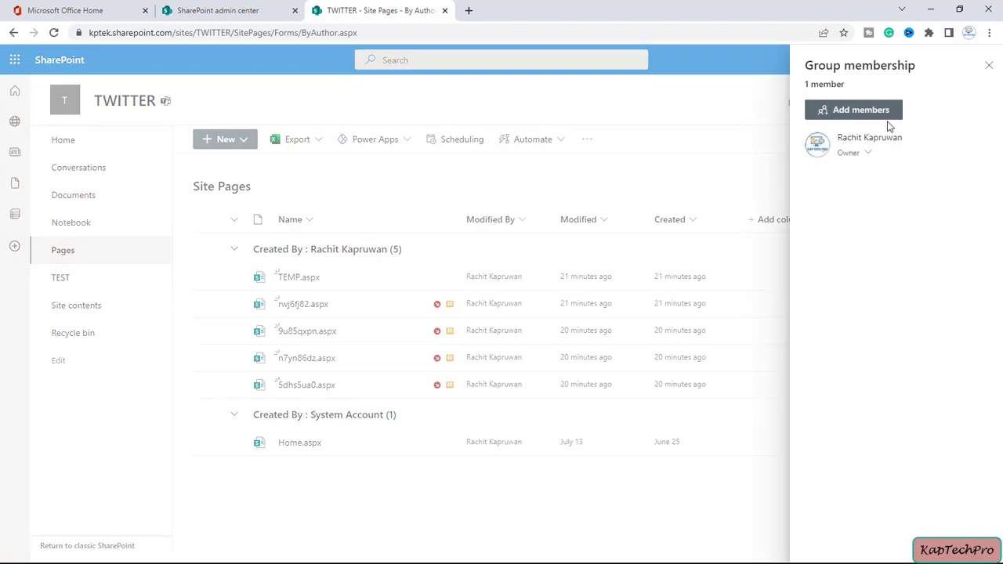
click(989, 65)
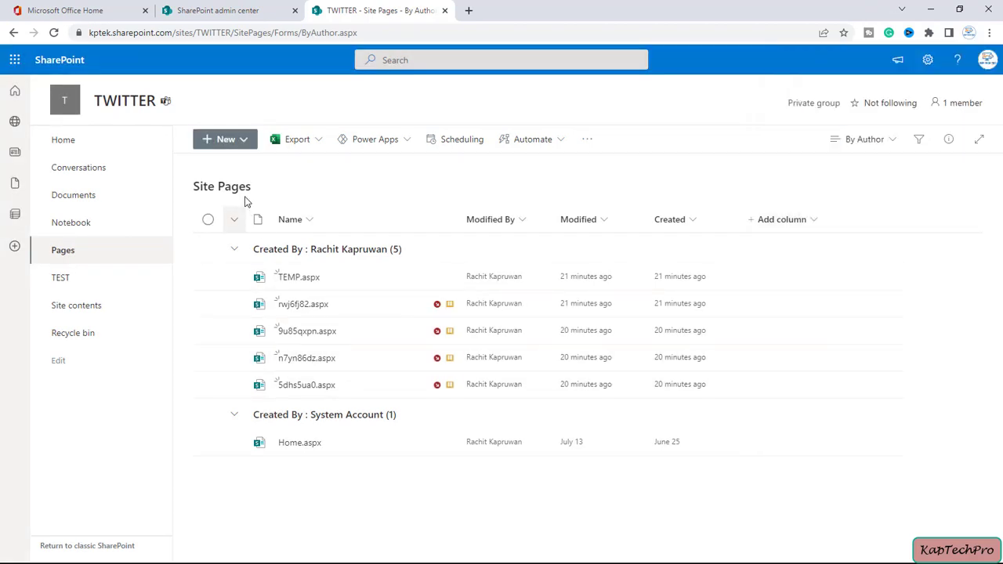
click(928, 63)
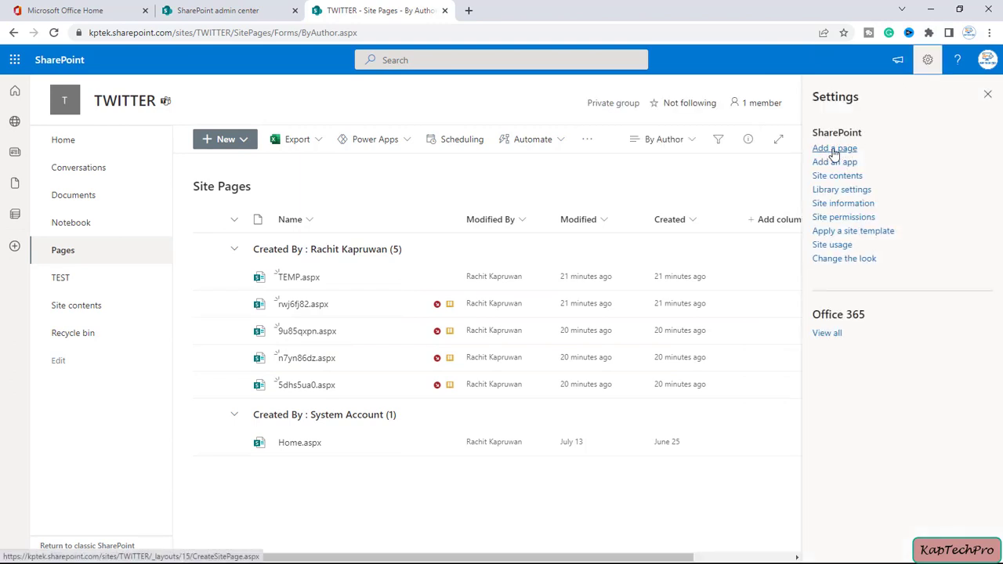
Add a new site page and give it the title 'TEST page'
click(834, 150)
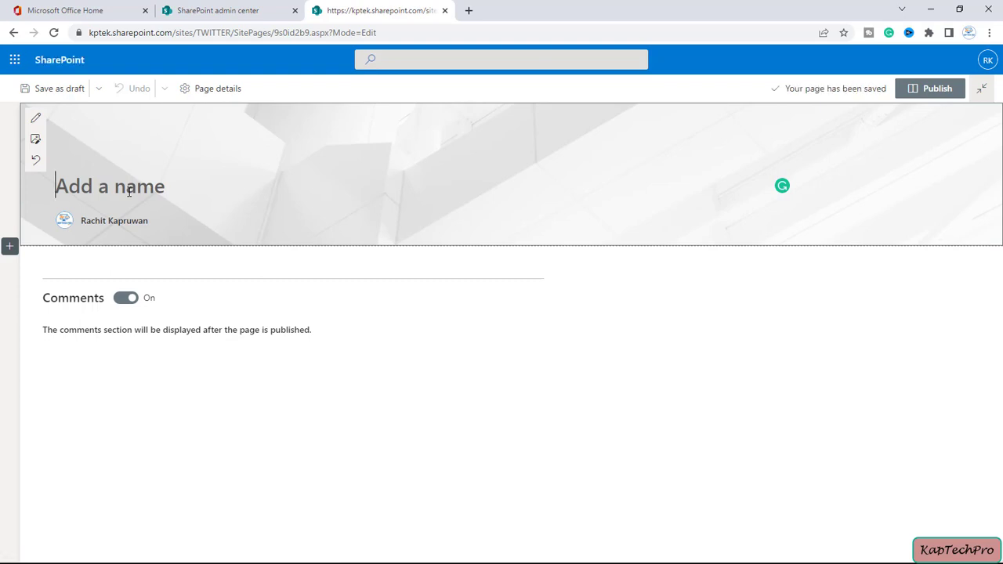
text(TE)
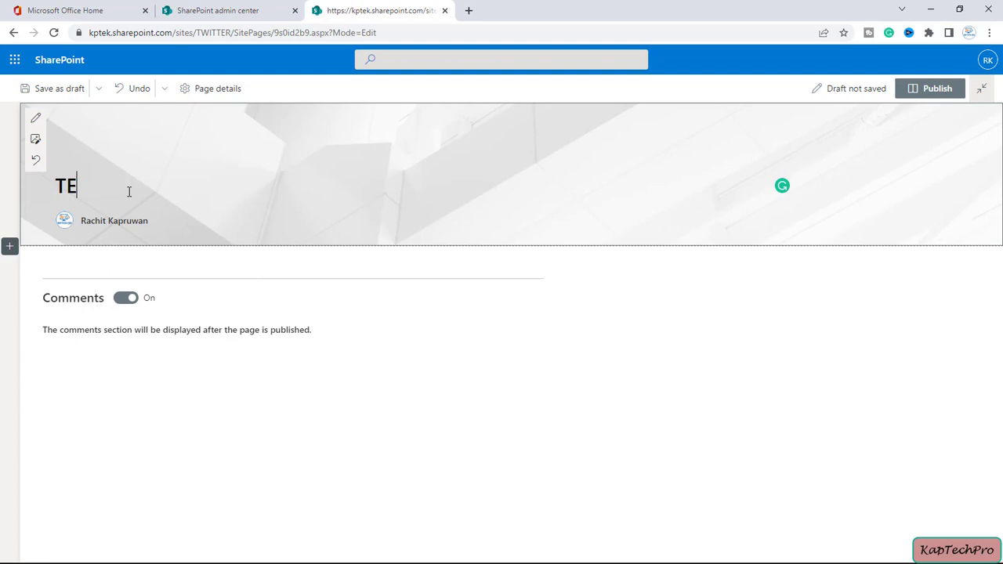
text(ST )
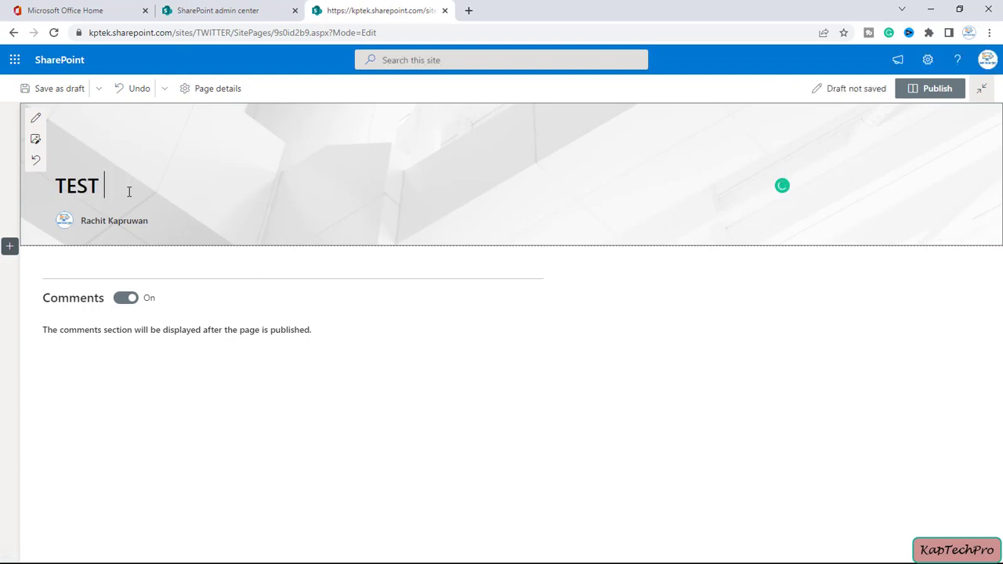
text(page)
mouse_move(447, 262)
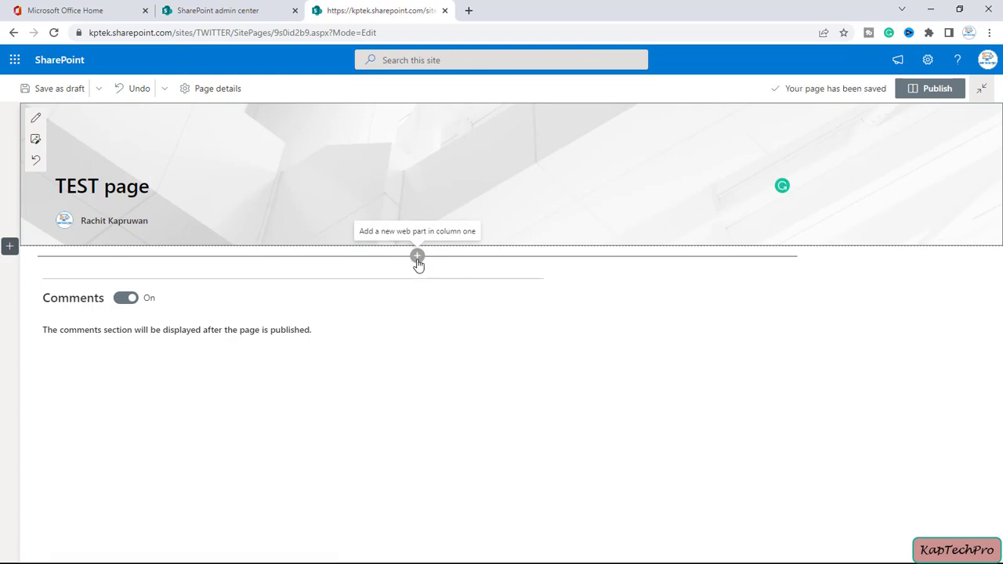
Add a Quick links web part, insert a three-column section, and put Quick links in column one
click(418, 259)
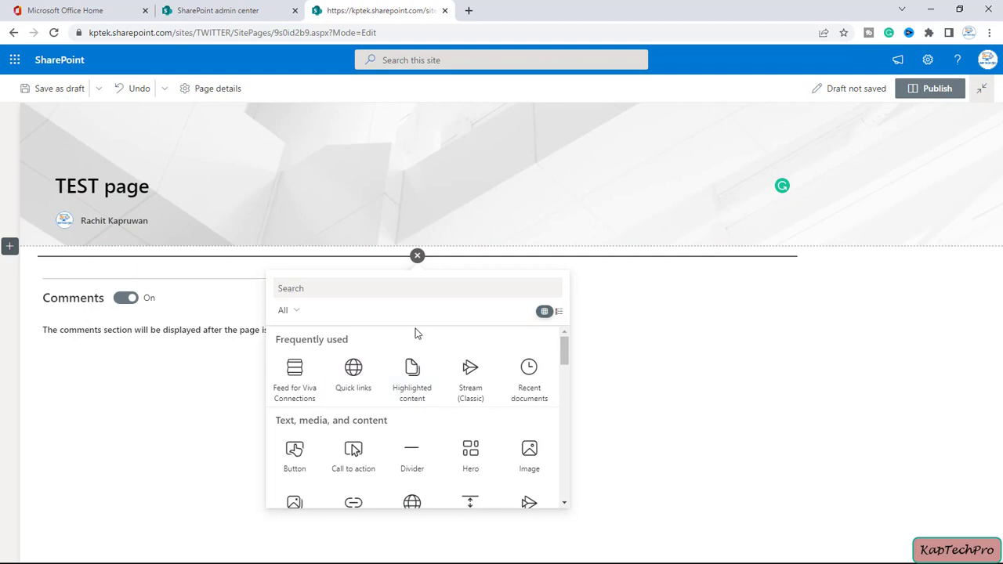
click(353, 381)
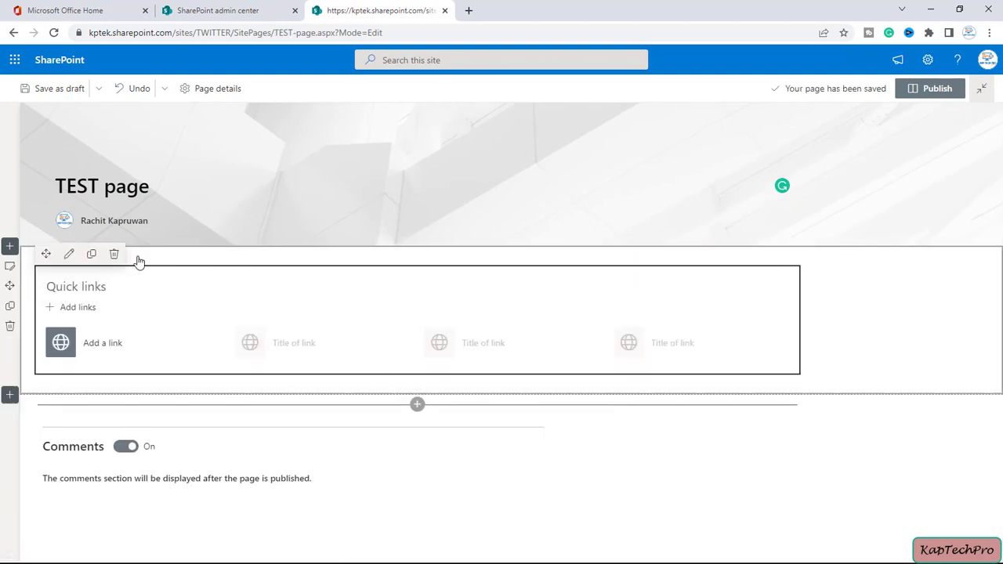
click(9, 247)
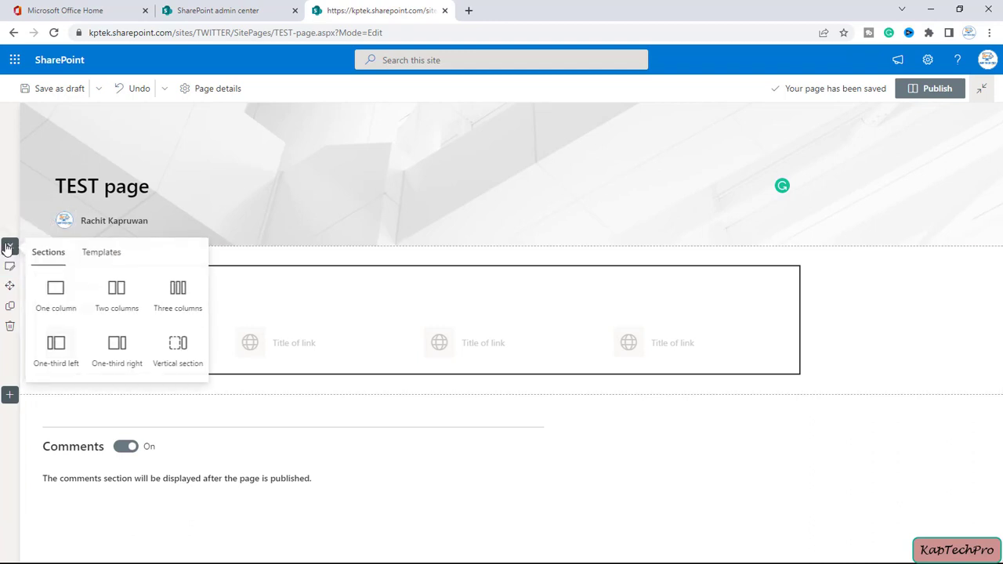
click(185, 301)
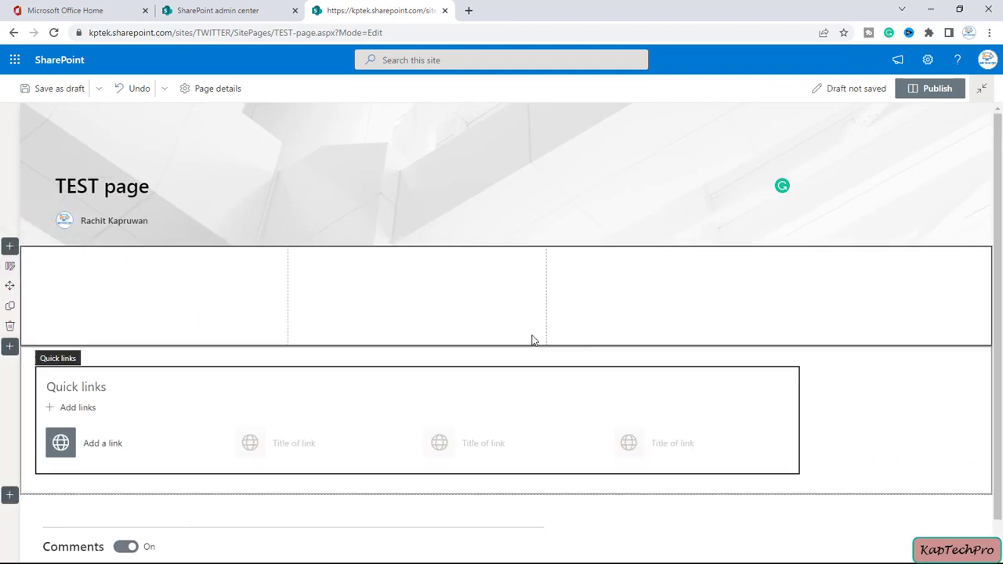
click(159, 255)
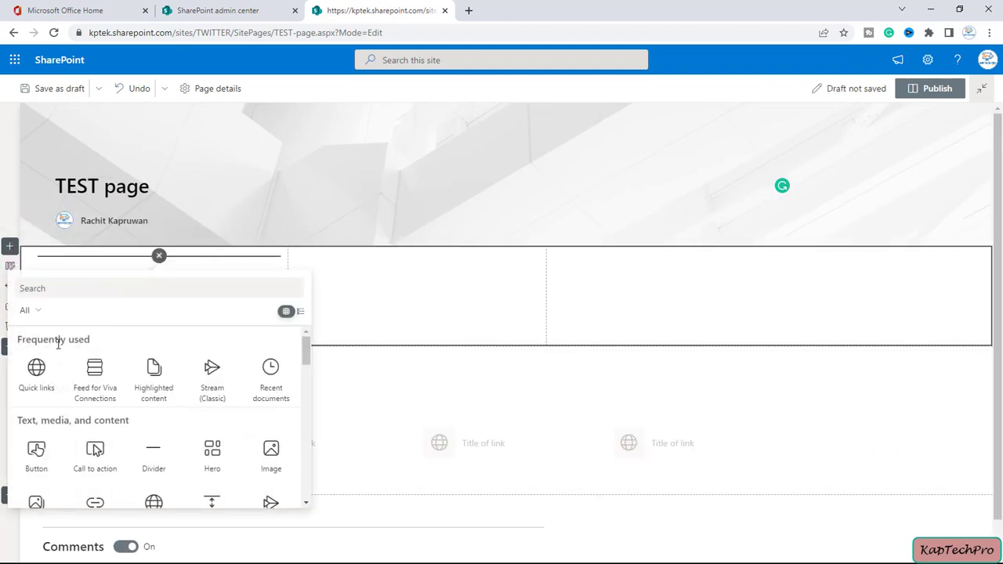
click(36, 369)
click(415, 320)
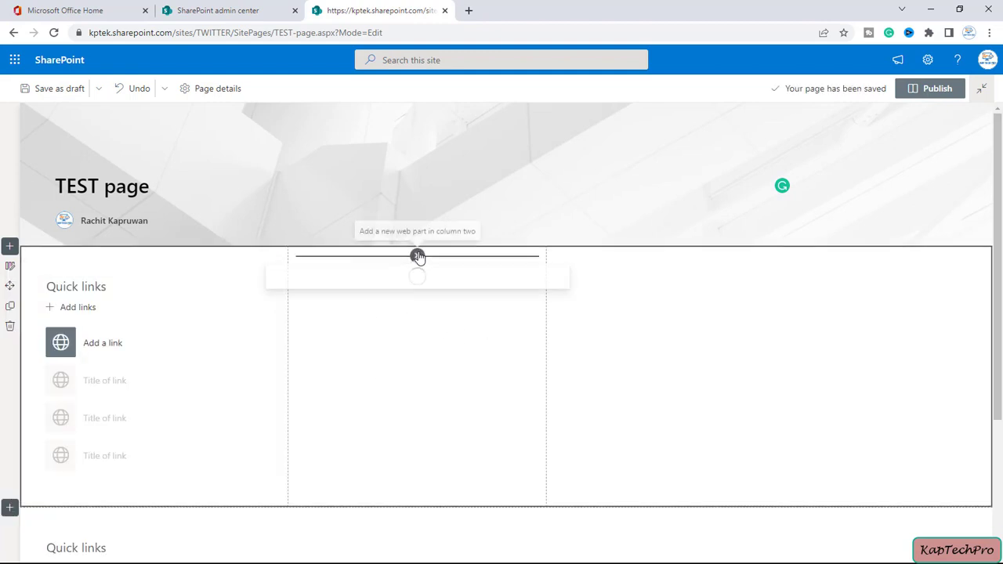
Add Recent documents to column two and a Document library web part to column three
click(417, 256)
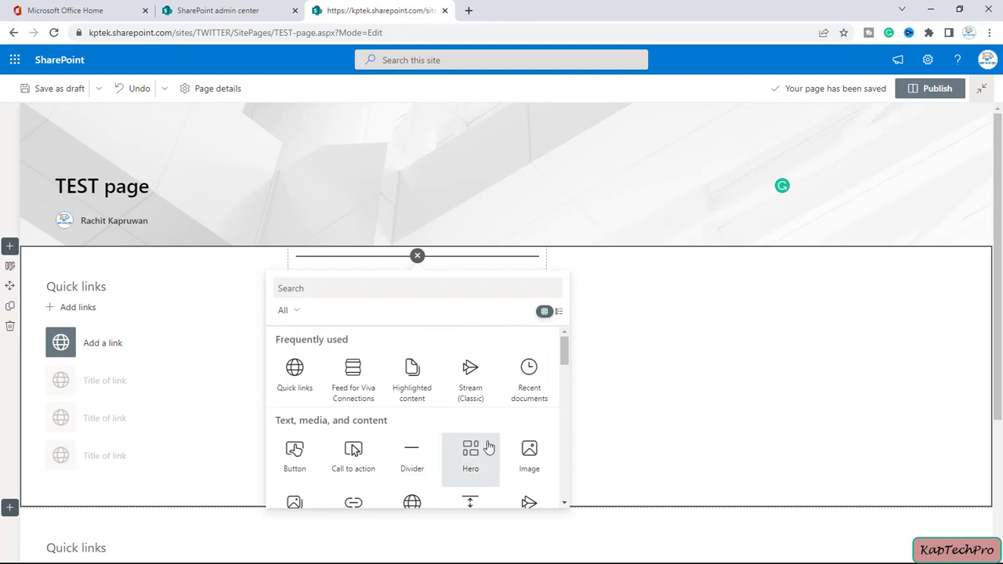
click(532, 379)
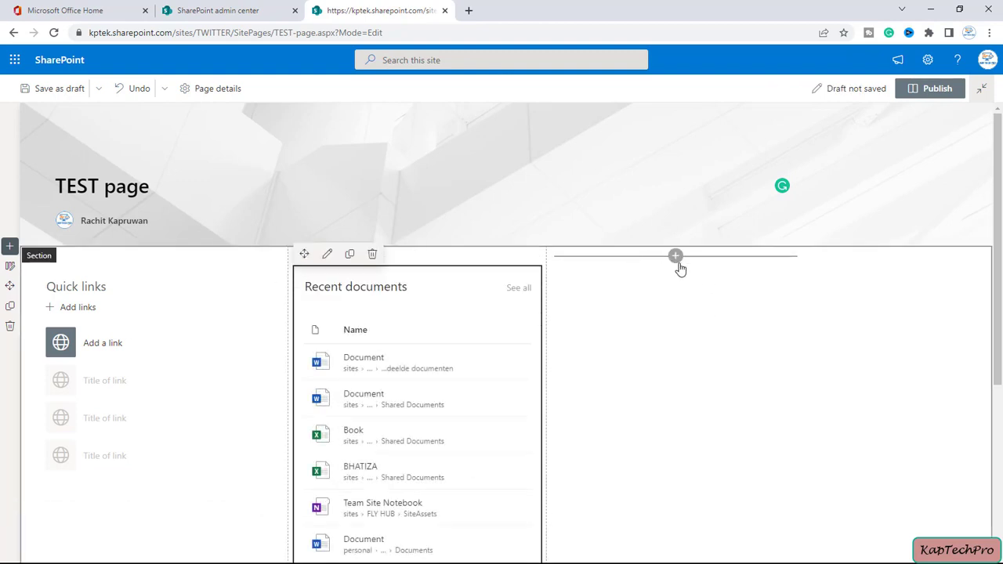
click(675, 257)
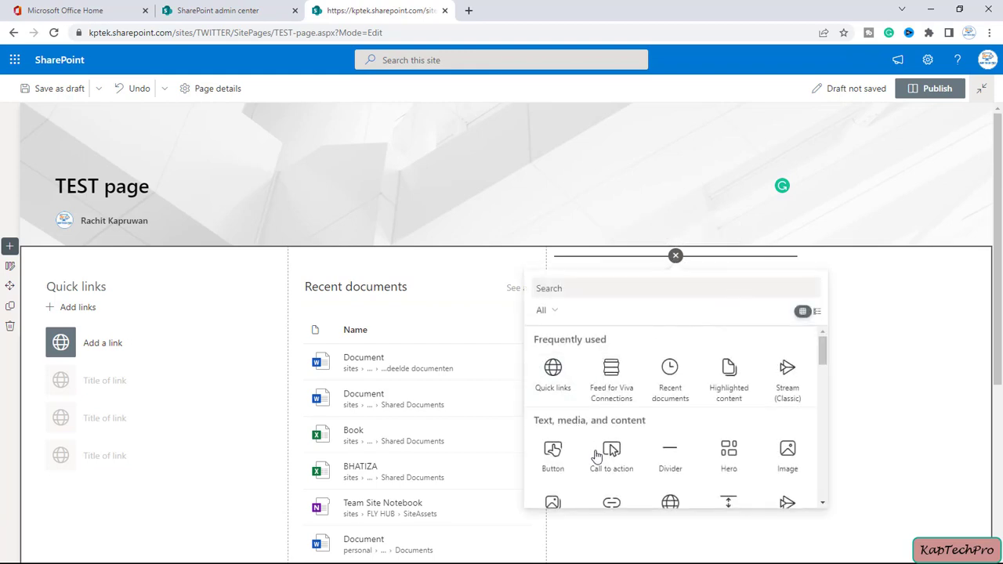
scroll(608, 462, down, 1)
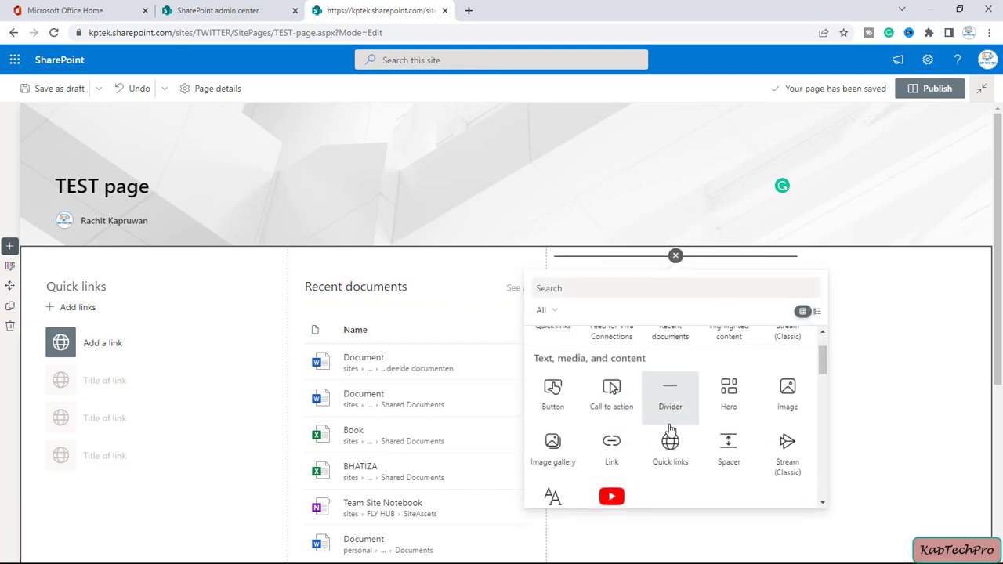
scroll(666, 392, up, 1)
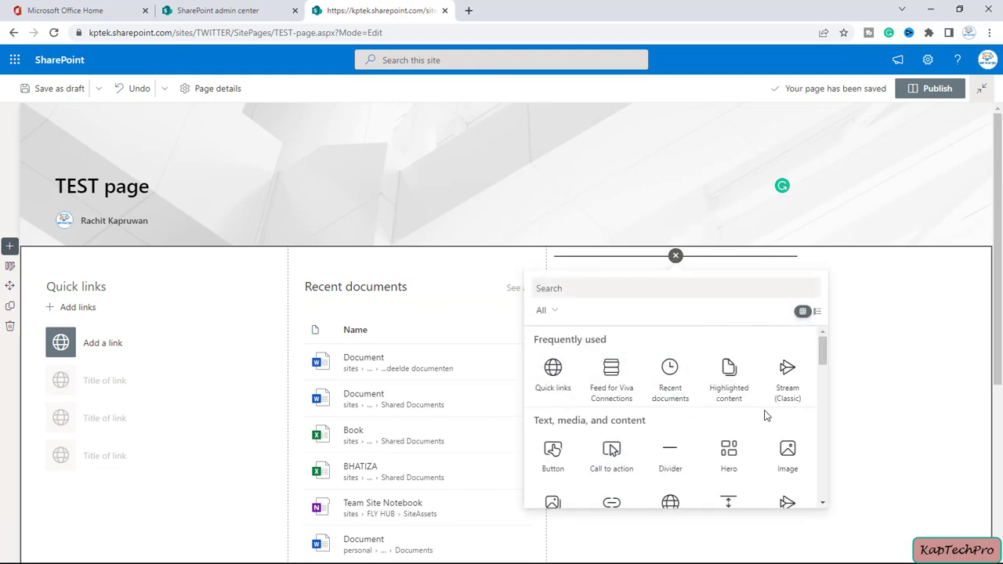
scroll(764, 416, down, 2)
scroll(764, 416, down, 3)
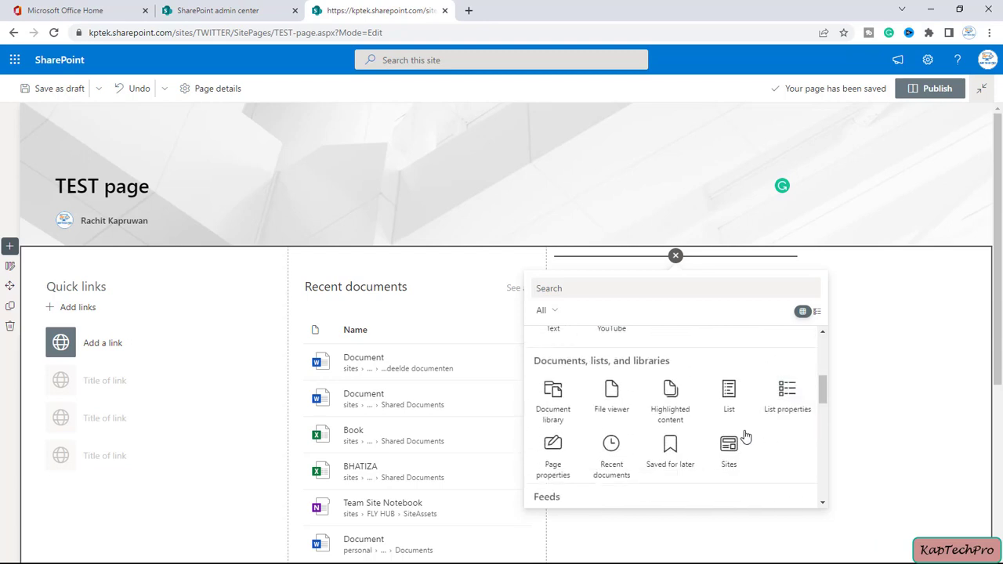
click(555, 395)
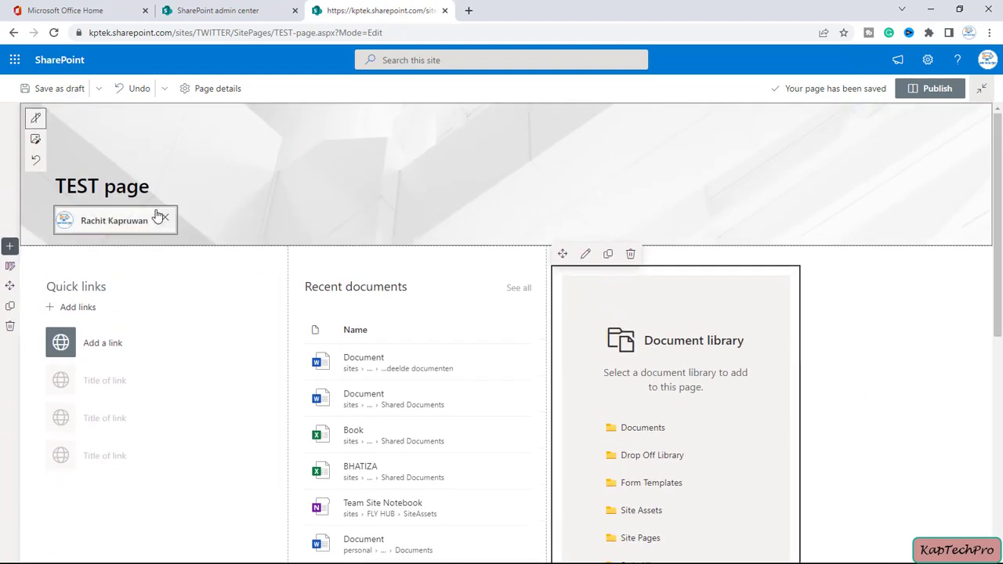
Publish TEST page and choose Save as page template from the publish panel
click(931, 91)
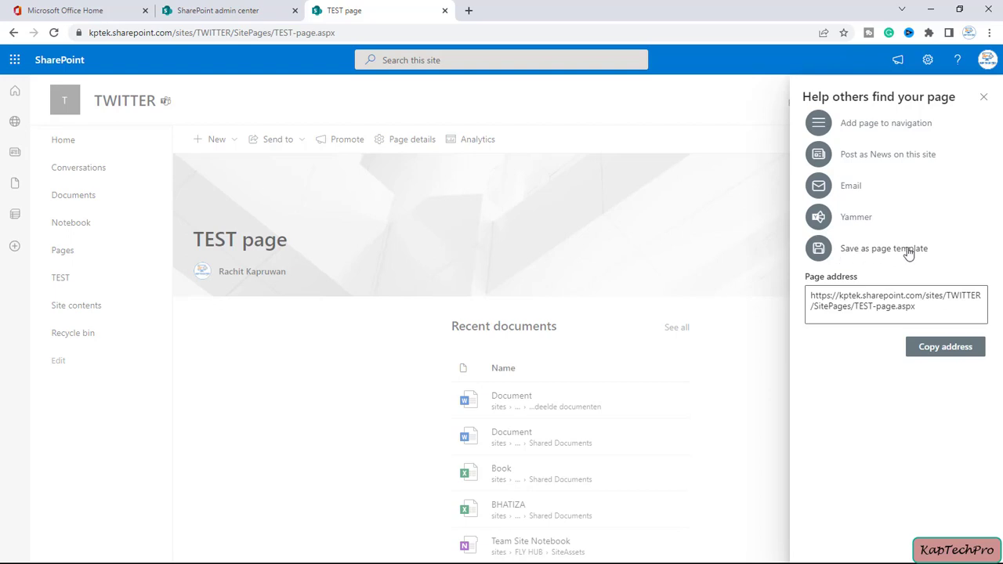
click(861, 249)
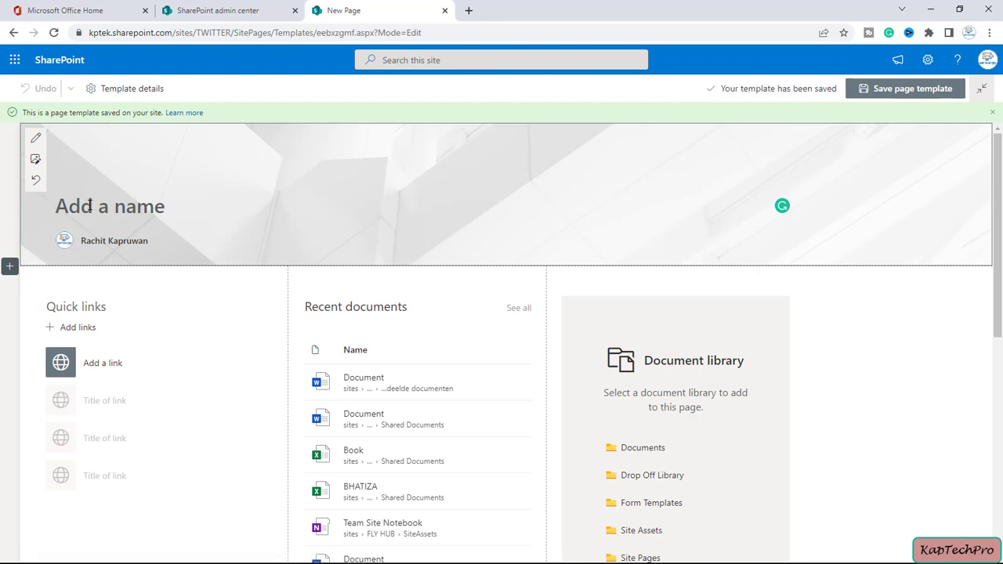
Title the template 'page template', save it, and return to the TWITTER site contents
click(89, 205)
text(page temp)
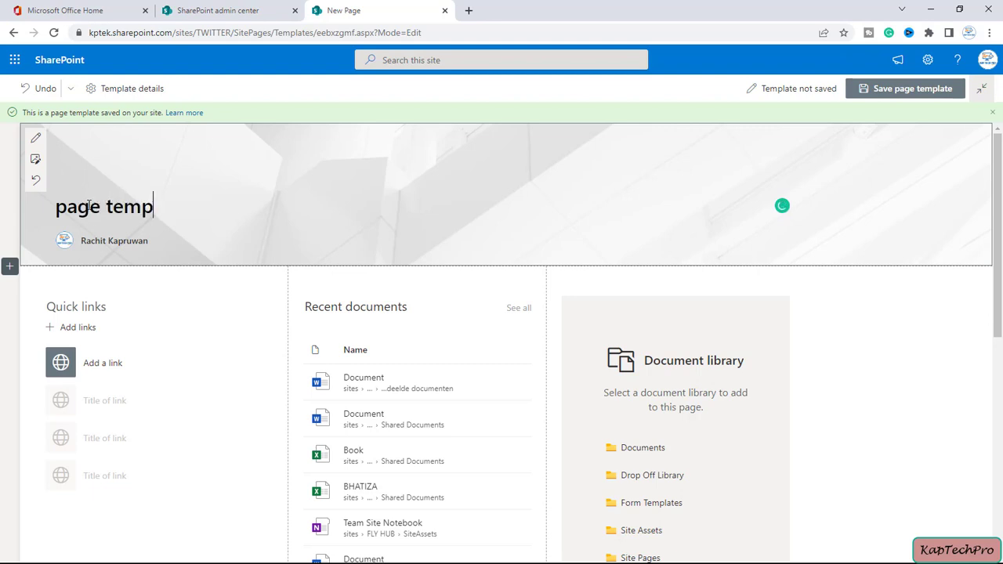
text(late)
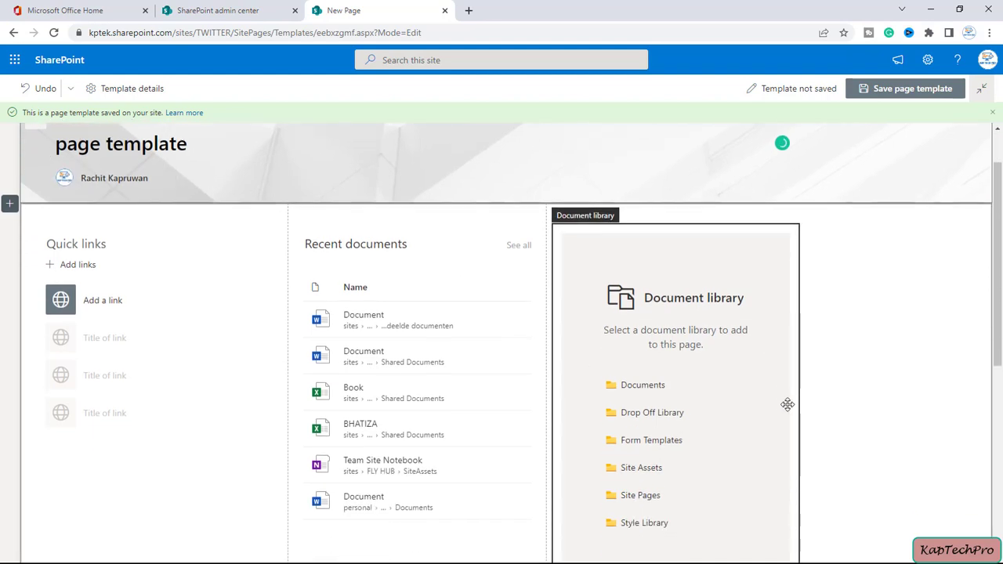
click(883, 90)
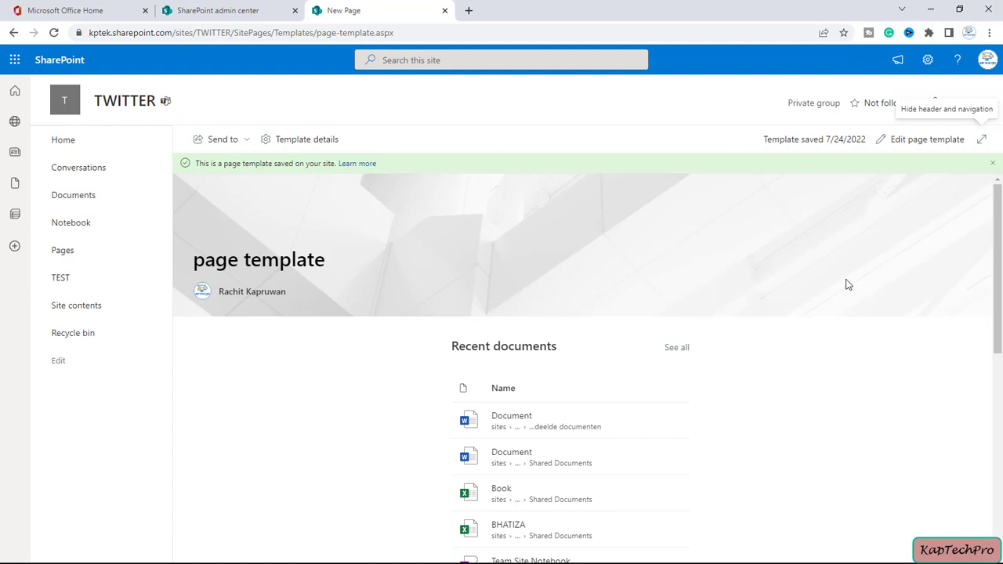
click(97, 312)
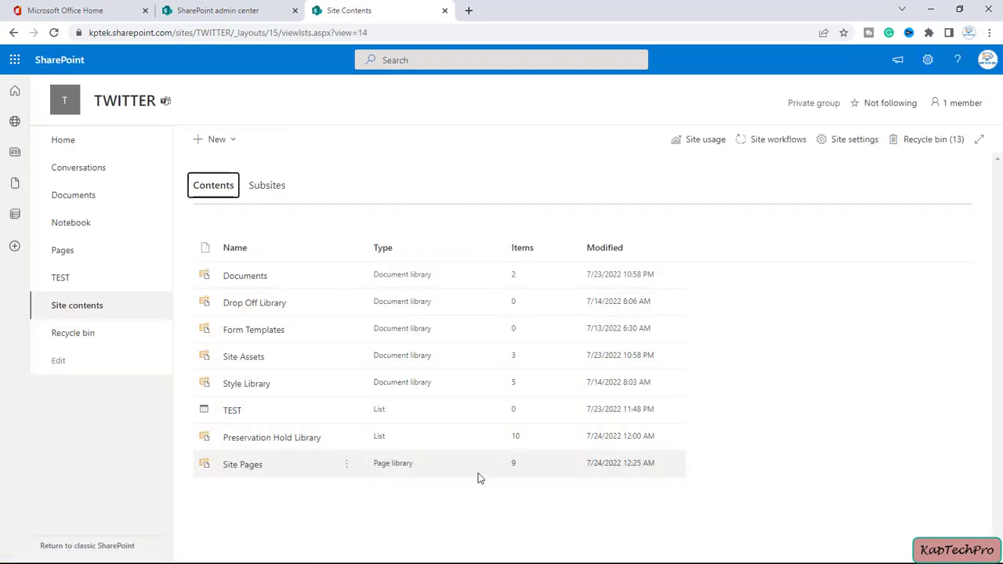
Open the Site Pages library and briefly check the New item options
click(248, 469)
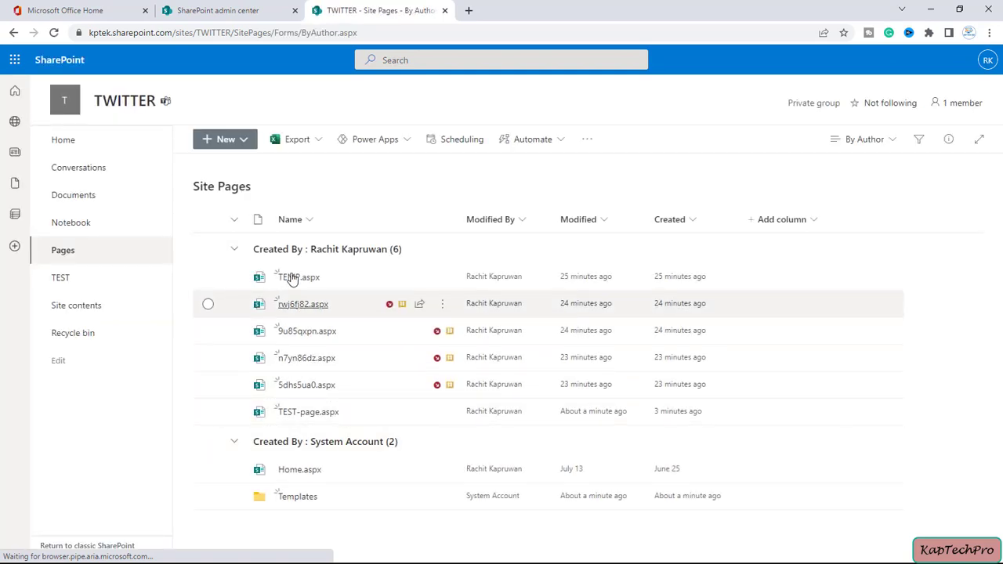
click(243, 139)
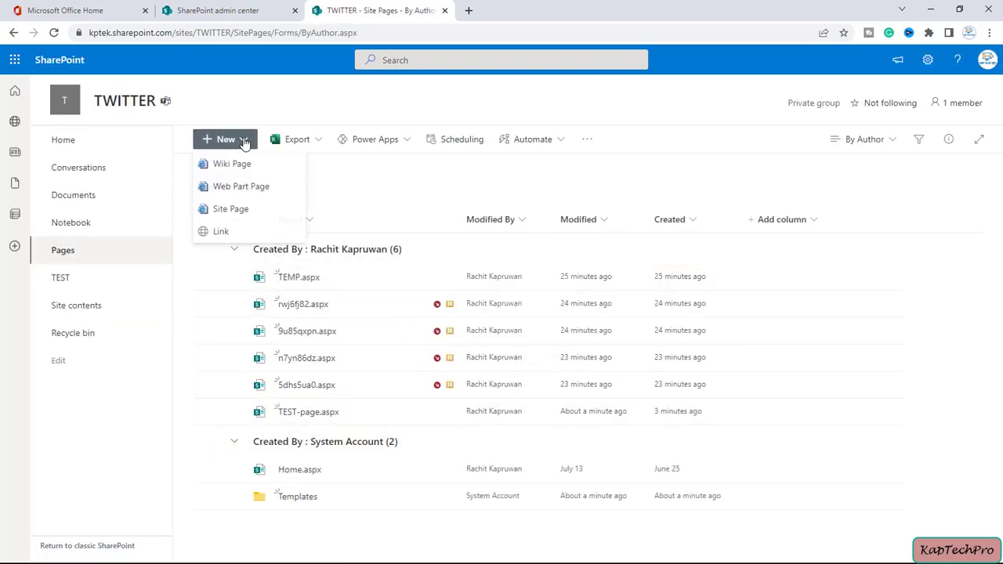
click(244, 140)
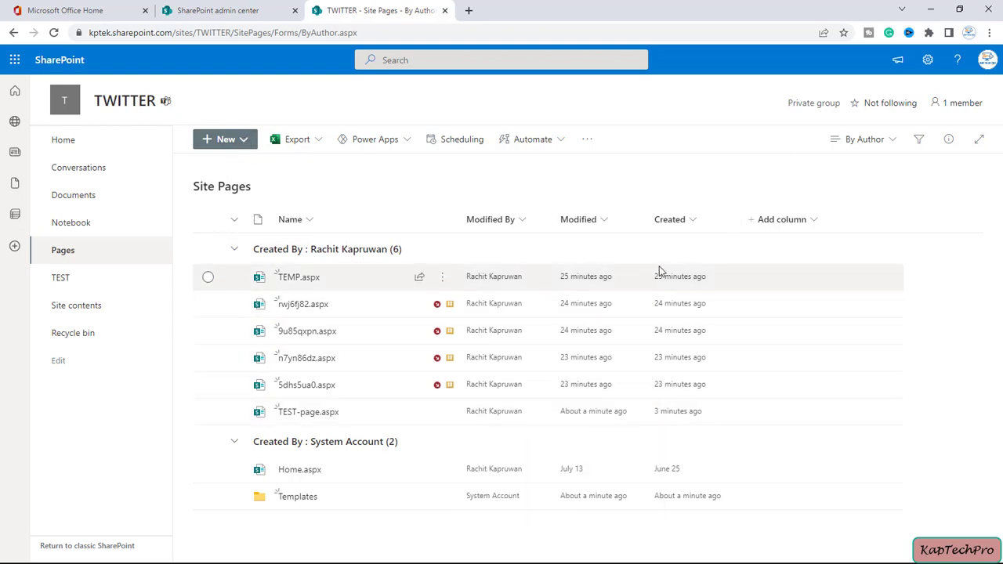
Open page-template.aspx from the Templates folder in a new tab
click(295, 500)
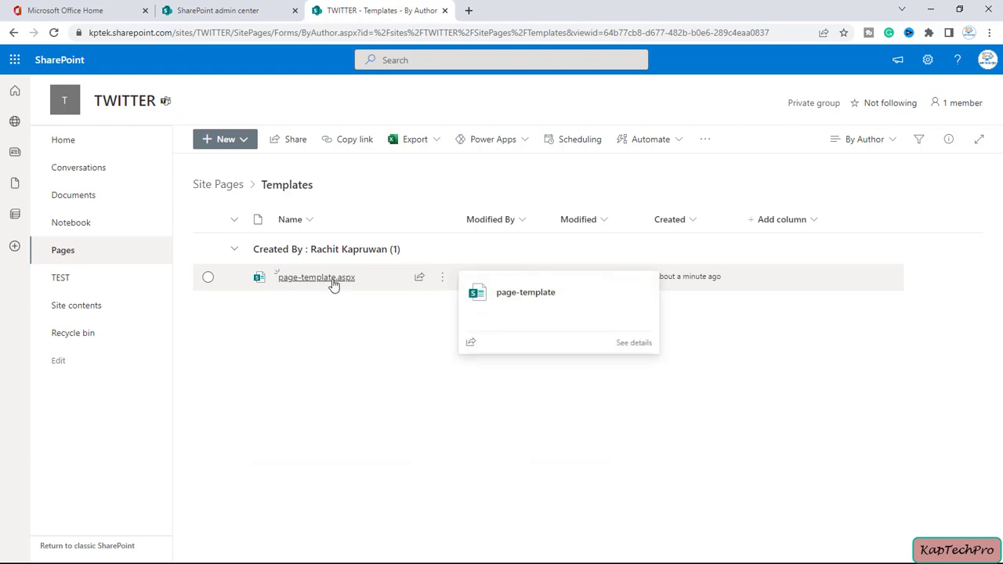
click(309, 282)
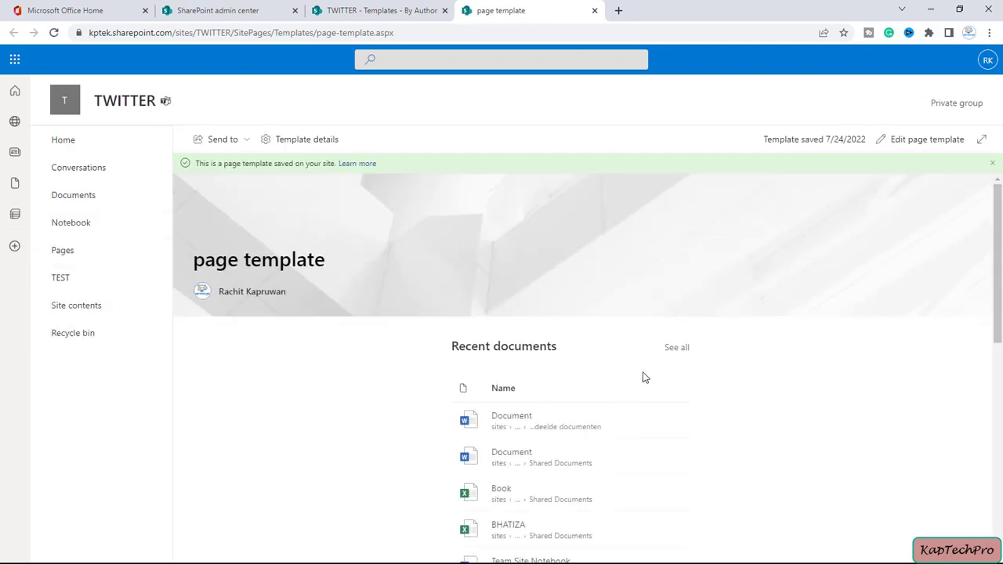
scroll(771, 384, down, 3)
scroll(774, 387, up, 3)
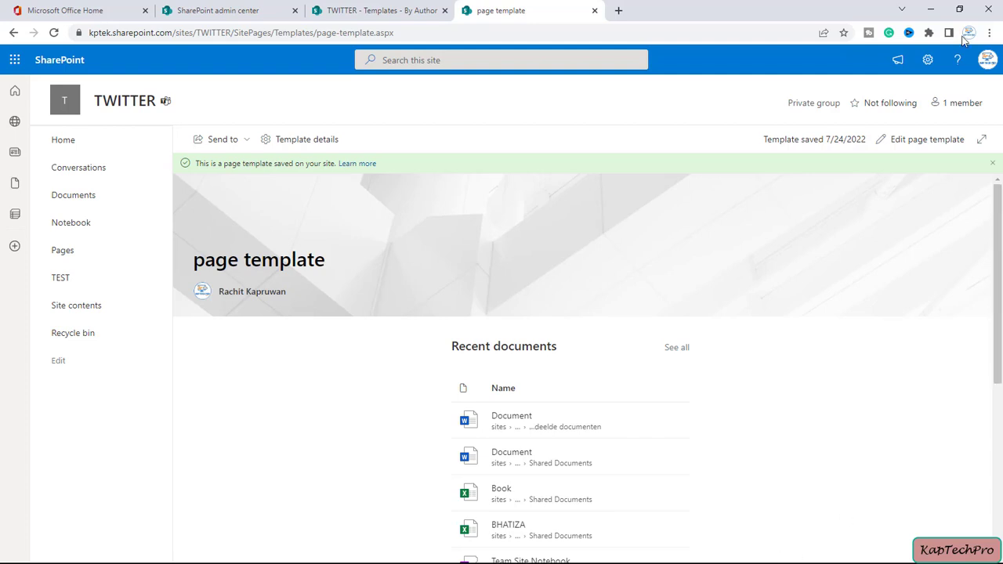
Start adding a new site page and preview the saved 'page template'
click(929, 65)
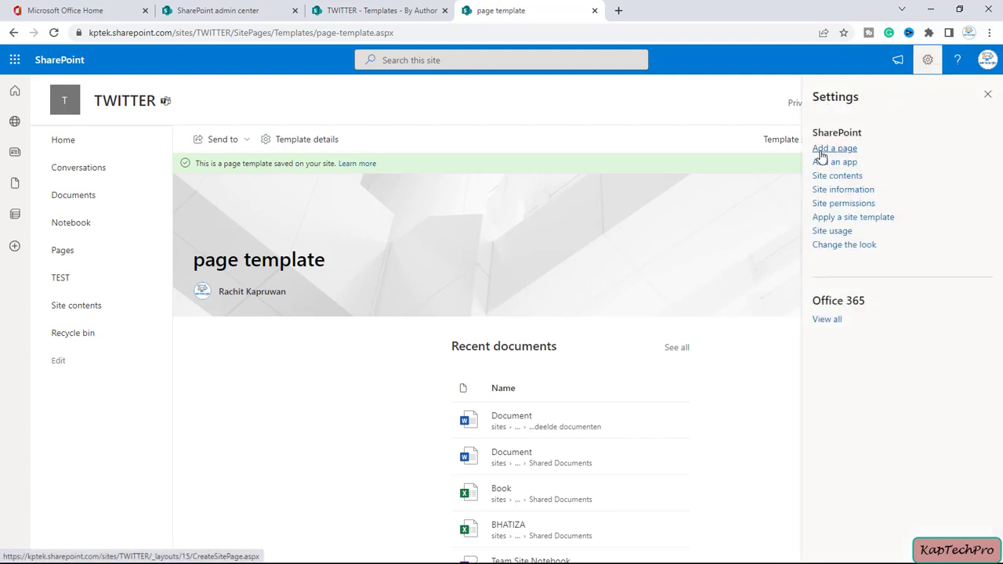
click(846, 153)
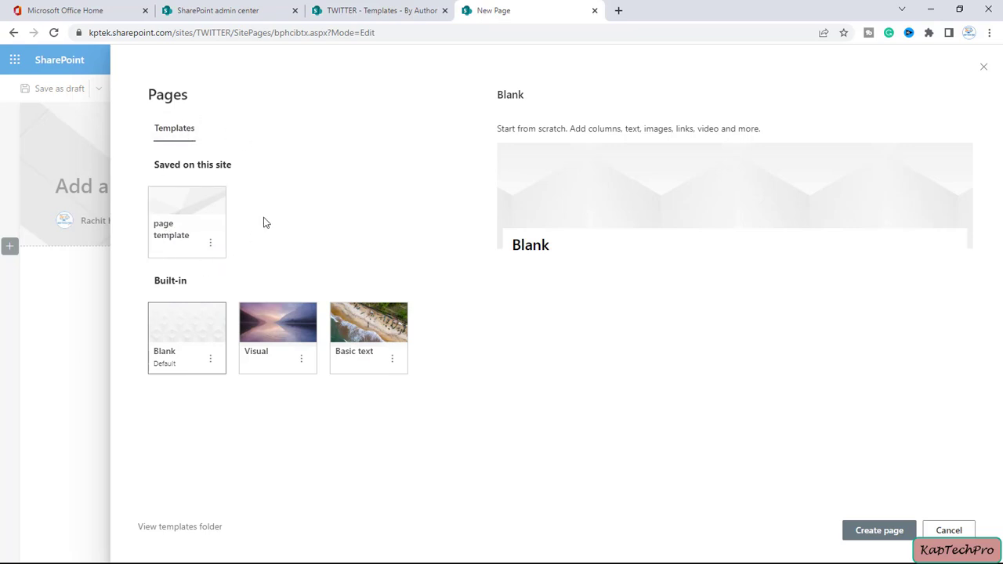
click(181, 213)
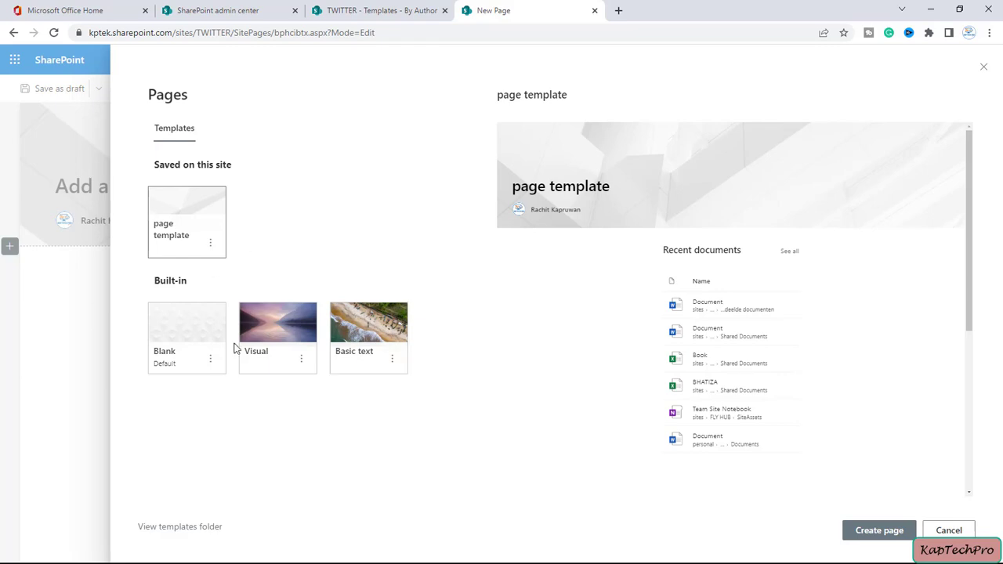
Preview the Blank, Visual and Basic text templates, then open the 'page template' tile's options
click(184, 339)
click(296, 338)
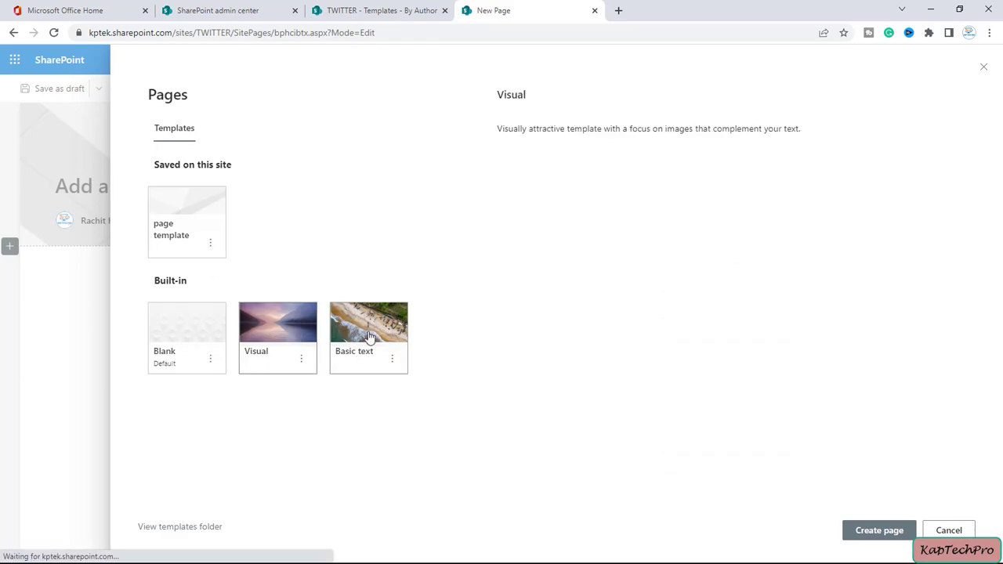
click(374, 336)
click(287, 334)
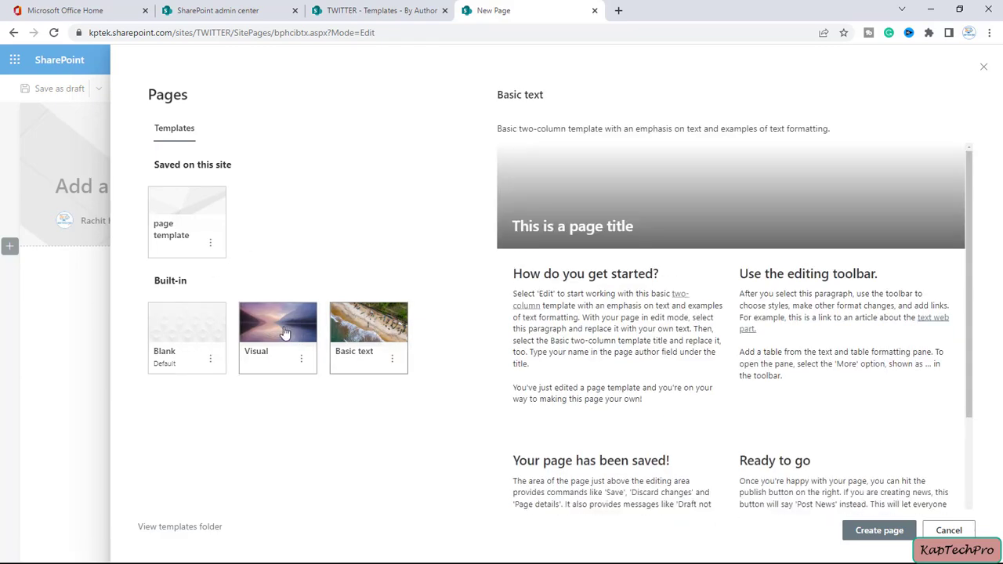
click(362, 343)
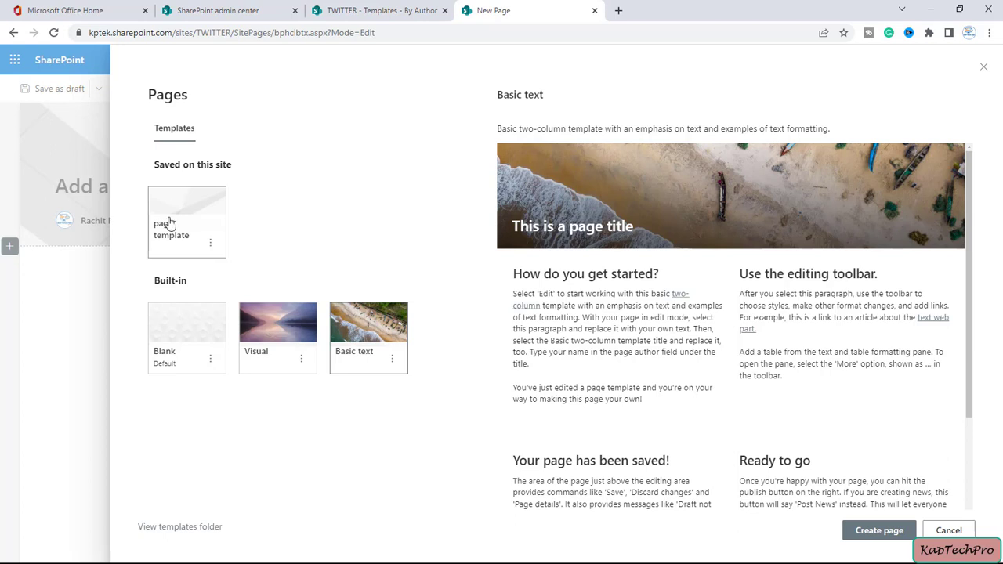
click(210, 246)
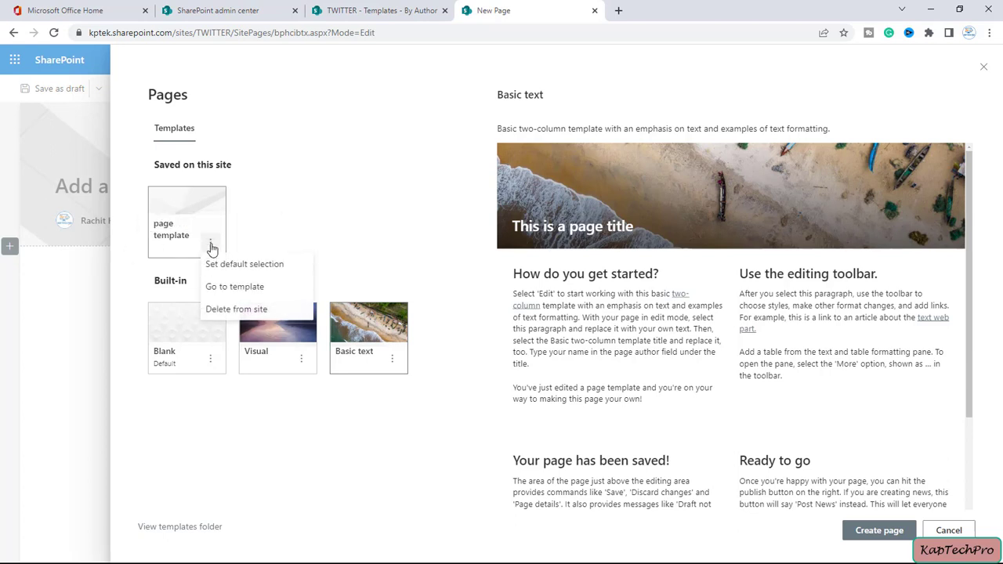
Make the saved 'page template' the site's default for all users, replacing Blank
click(273, 266)
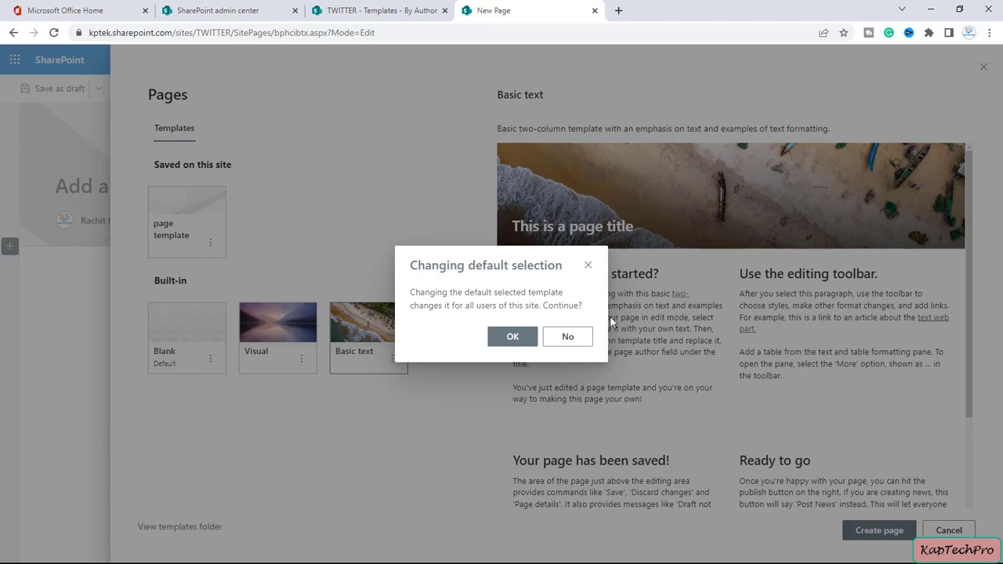
click(511, 336)
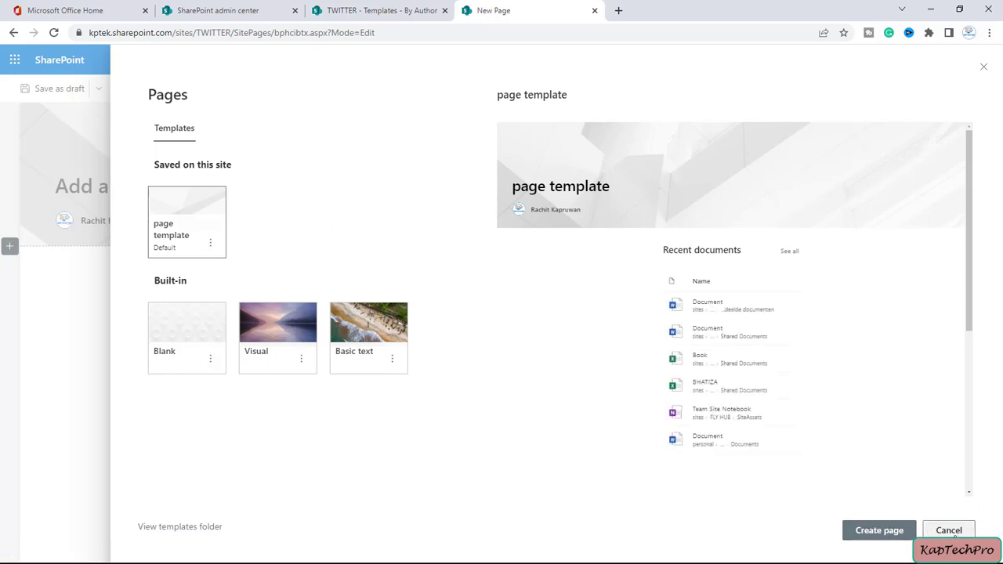
click(952, 532)
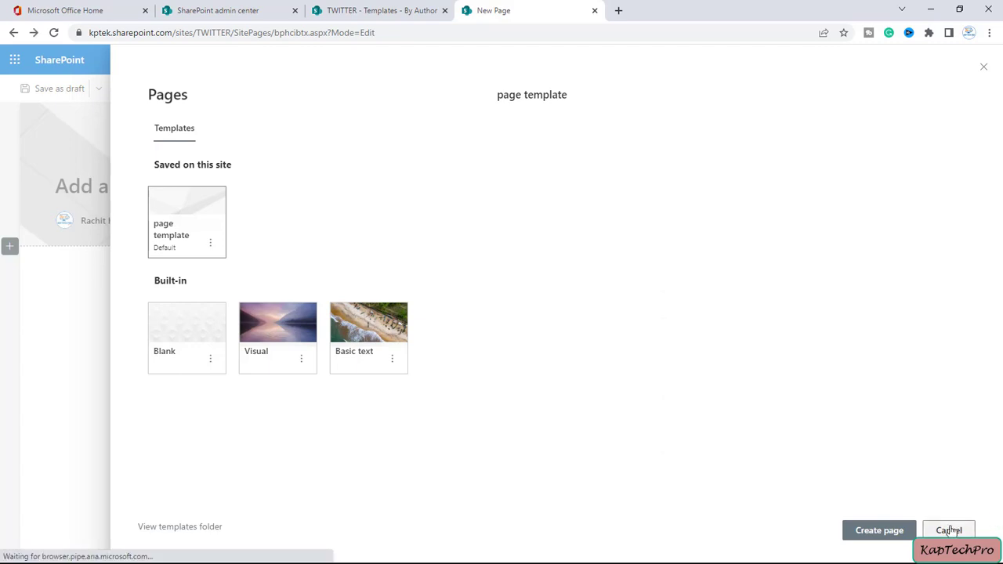
Discard the current draft and start a fresh page, choosing the default 'page template'
click(985, 69)
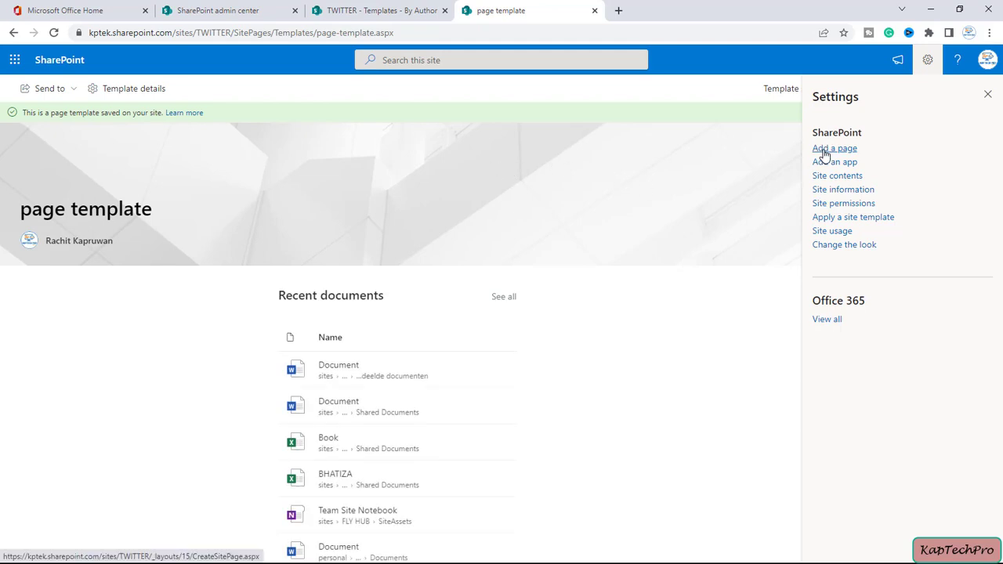
click(823, 151)
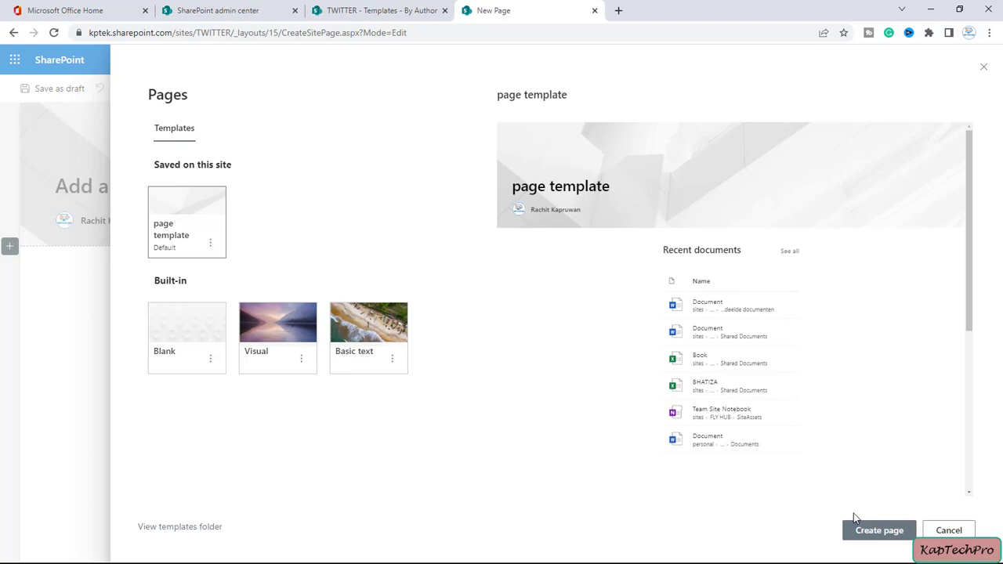
click(875, 541)
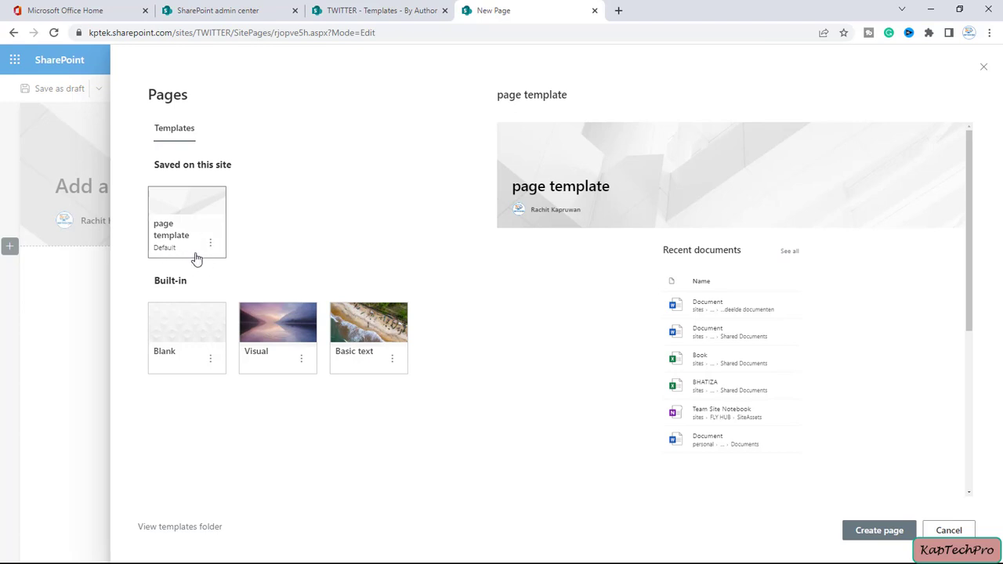
Create the new page from the default 'page template' and look over its layout
click(880, 541)
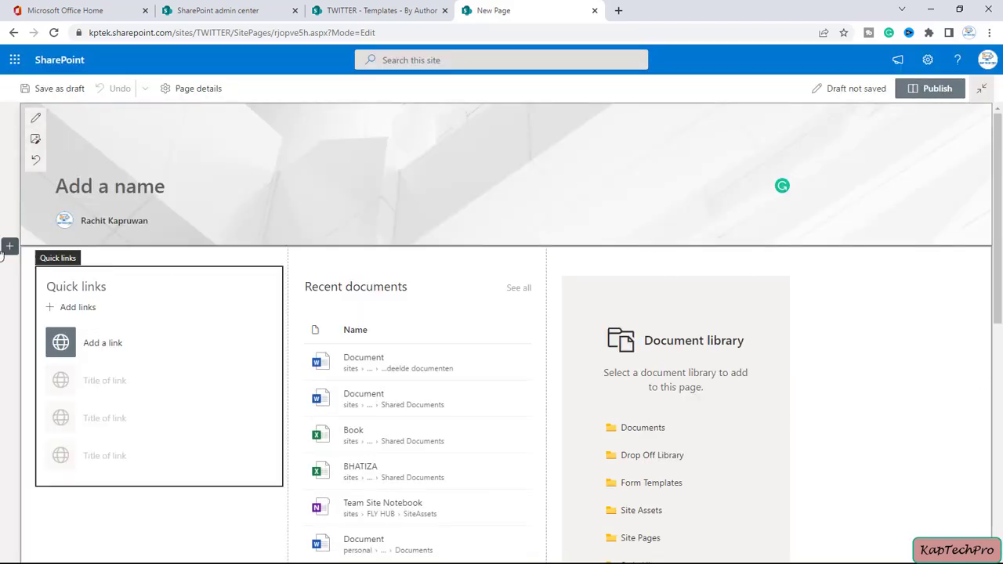
scroll(511, 414, down, 1)
scroll(511, 413, down, 5)
scroll(511, 414, up, 6)
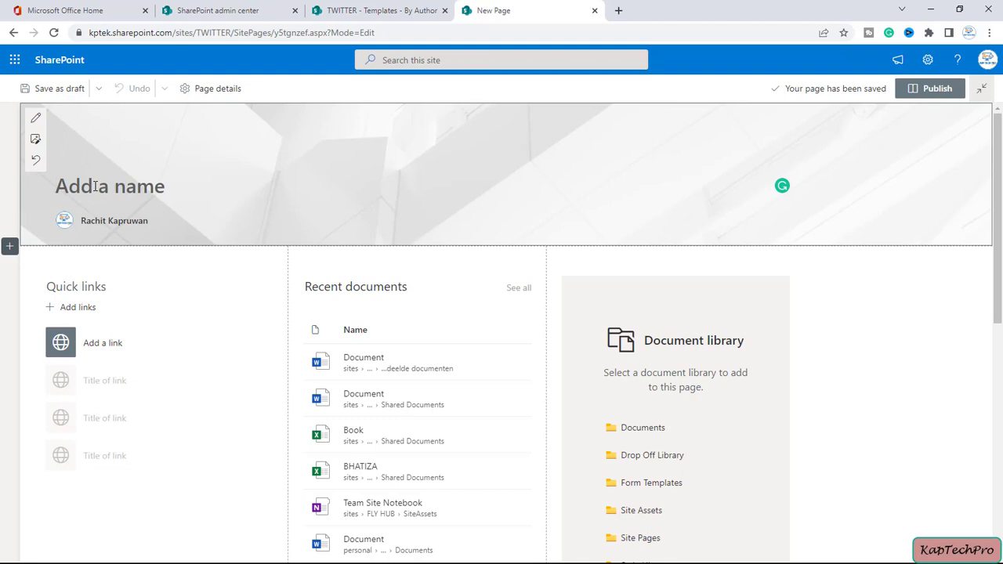
Title the page 'pages for test' and publish it
click(95, 186)
text(pages for test)
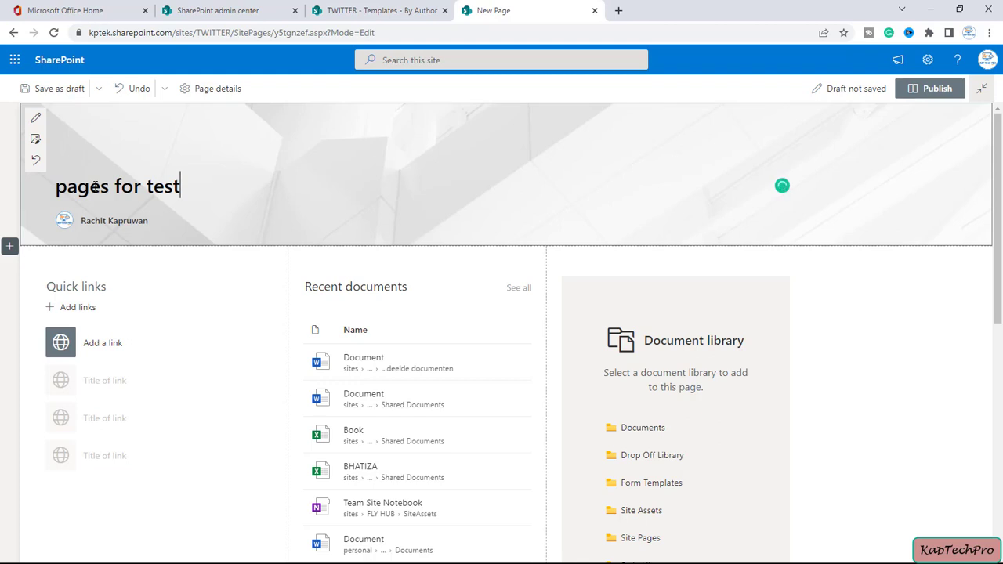
click(933, 89)
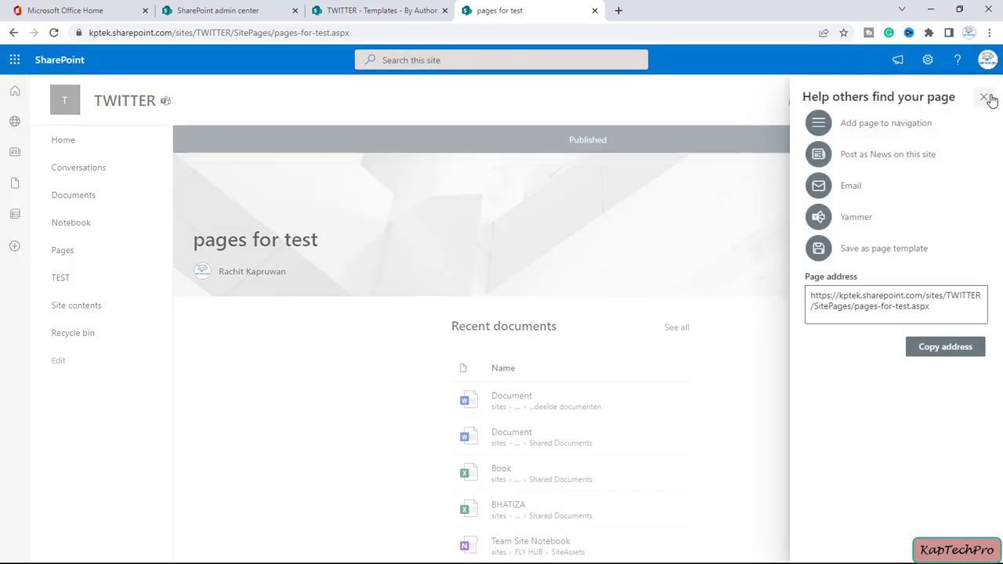
Close the sharing suggestions and go to the Site Pages library via Site contents
click(986, 98)
click(62, 312)
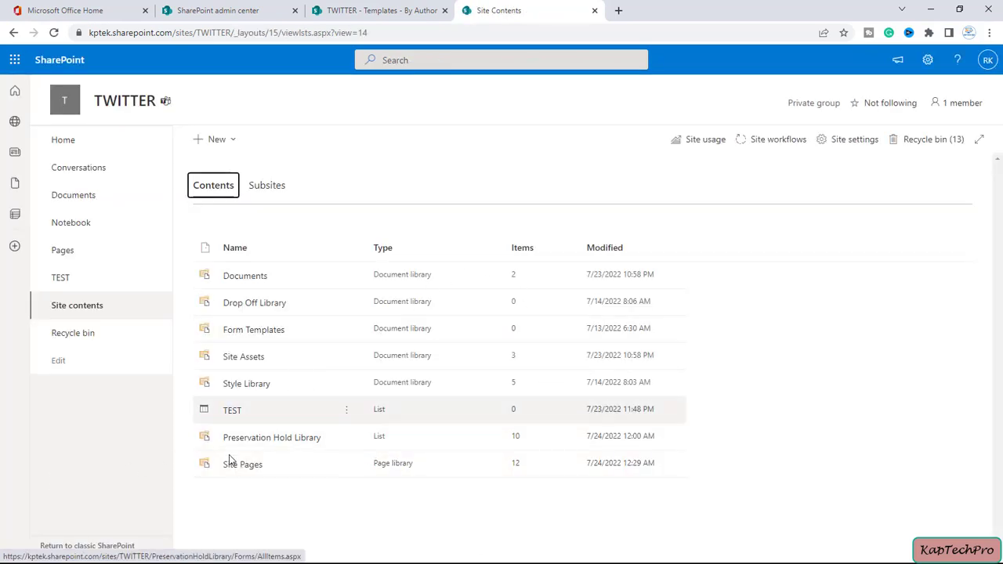
click(235, 465)
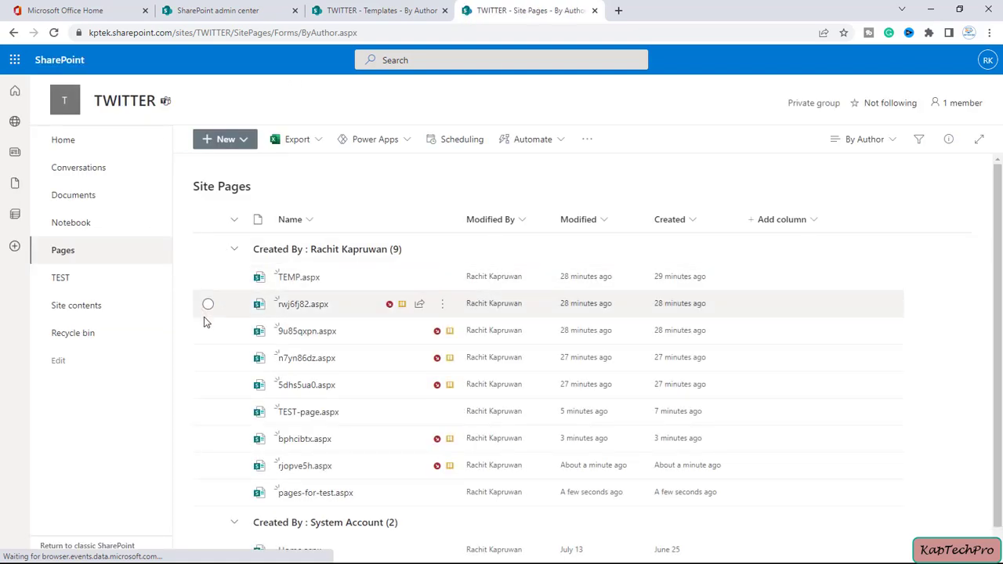
Open pages-for-test.aspx and select its 'pages for test' title
scroll(205, 324, down, 1)
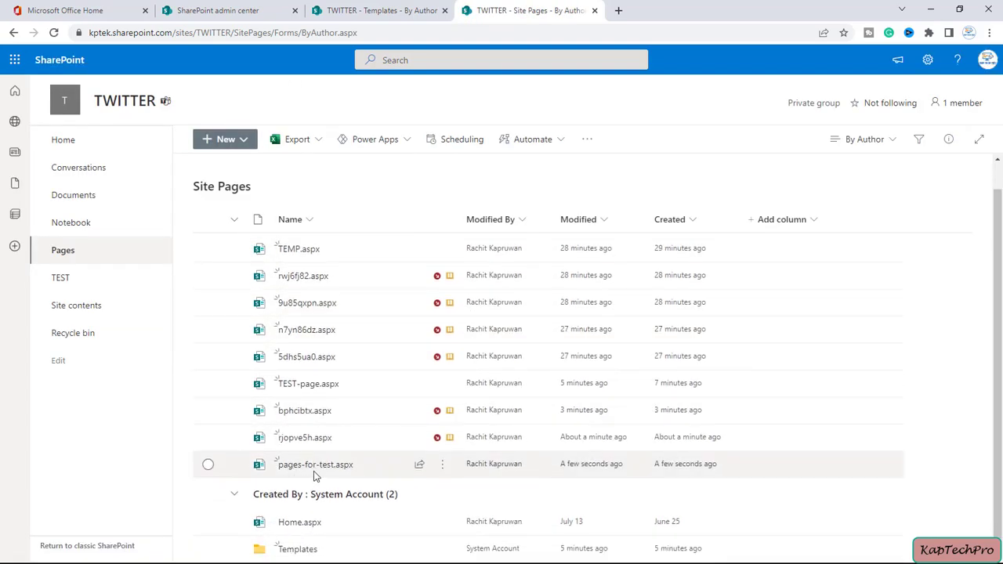
mouse_move(309, 470)
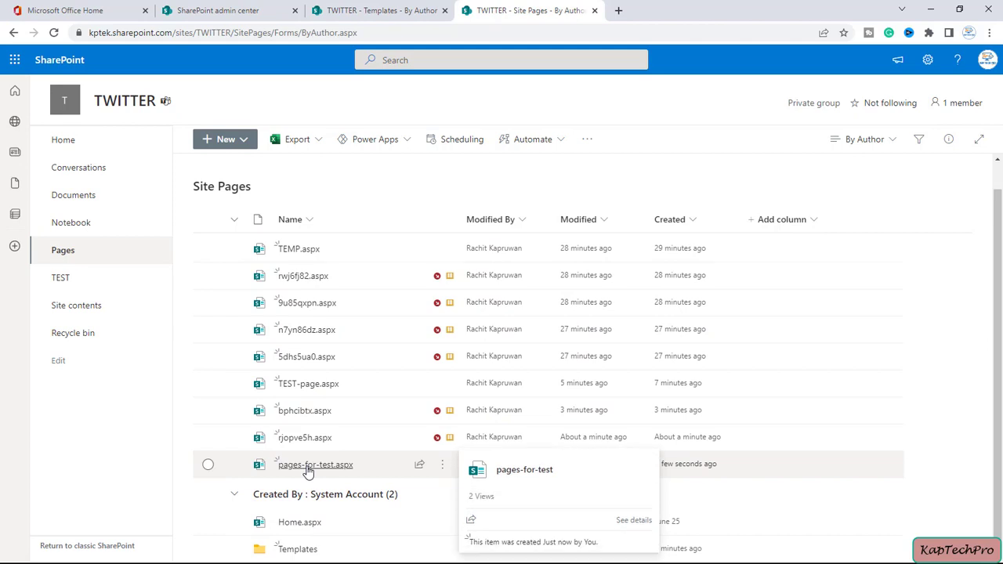
click(308, 465)
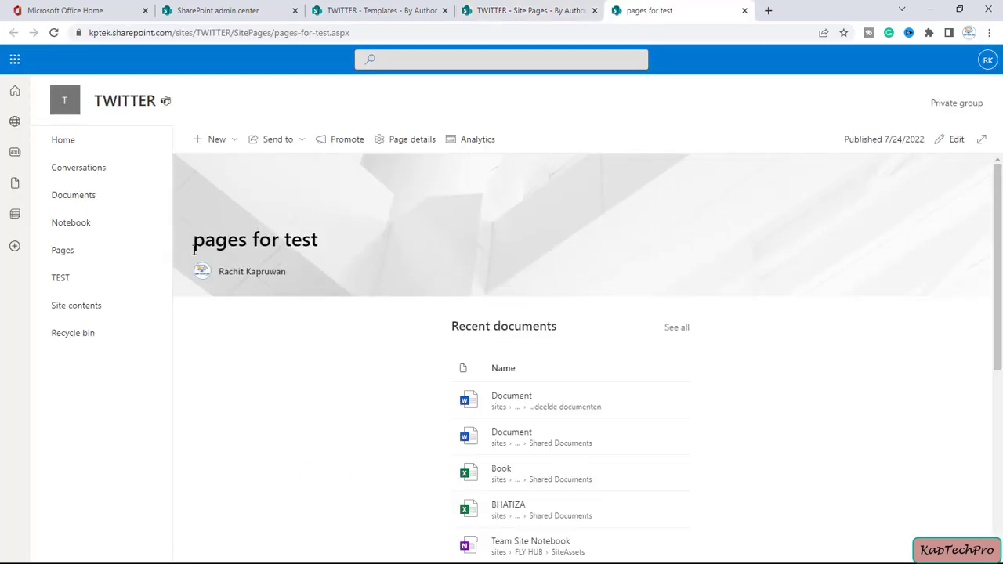
drag(199, 246, 373, 258)
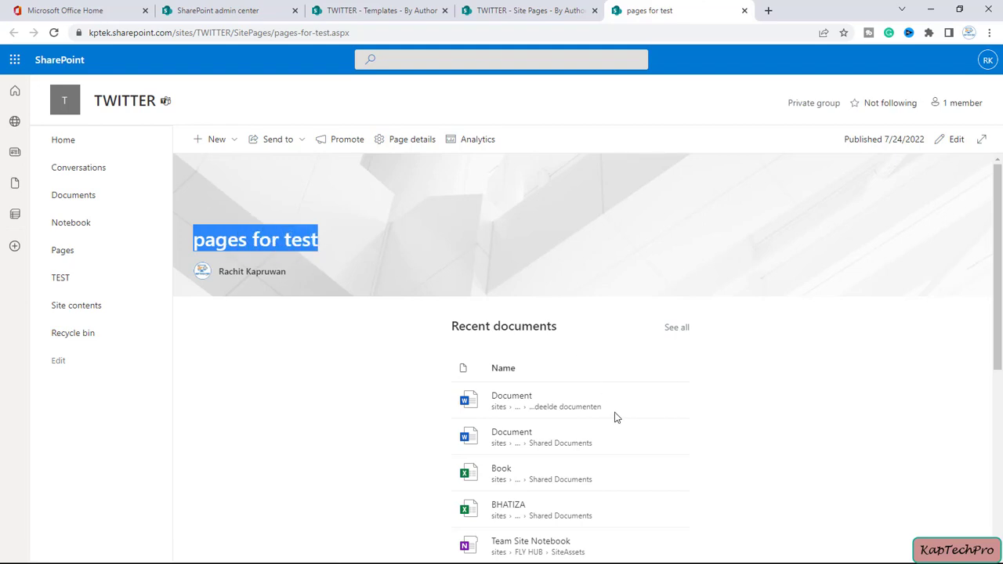